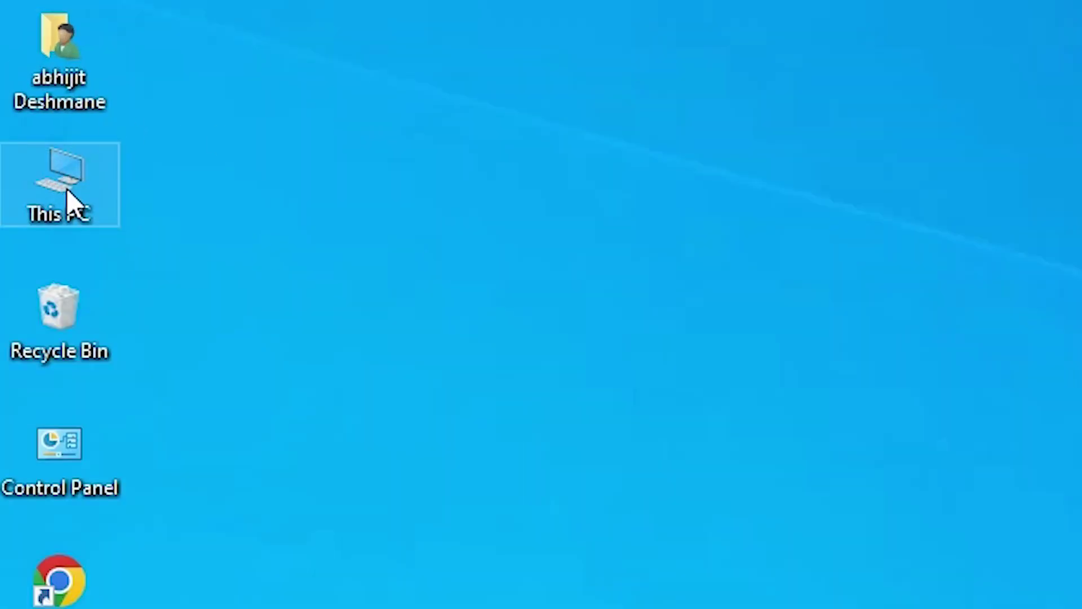
Check in This PC's system properties that Windows is a 64-bit system.
right_click(70, 194)
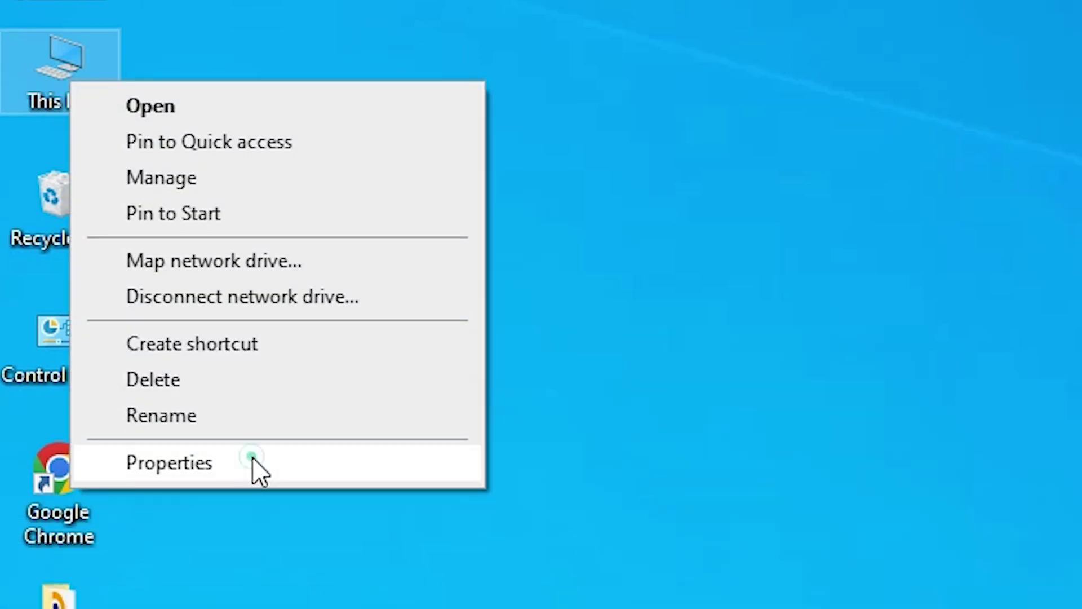
click(253, 461)
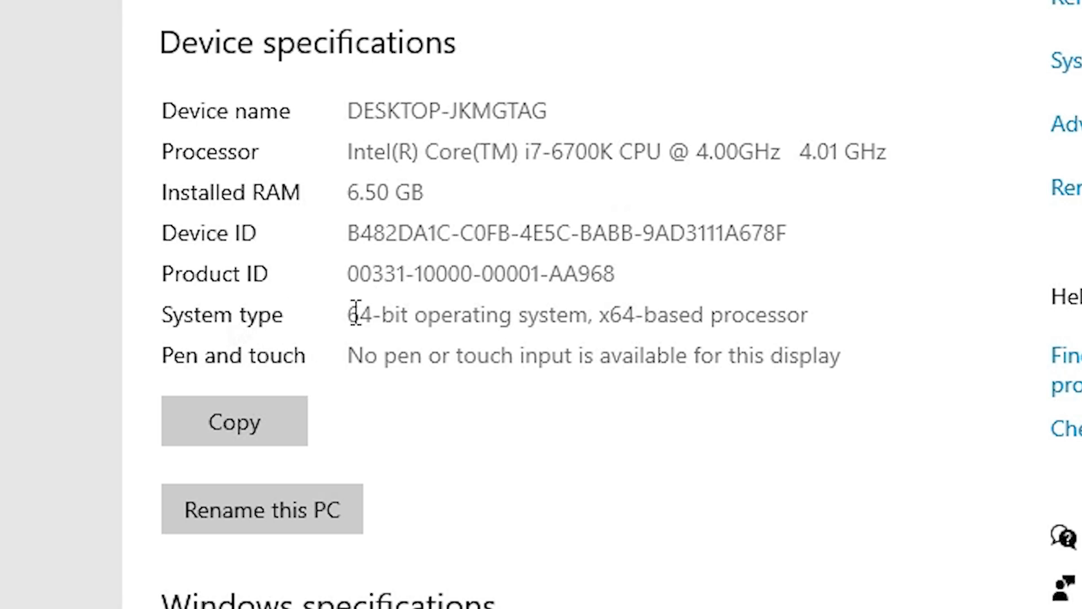
drag(348, 314, 817, 338)
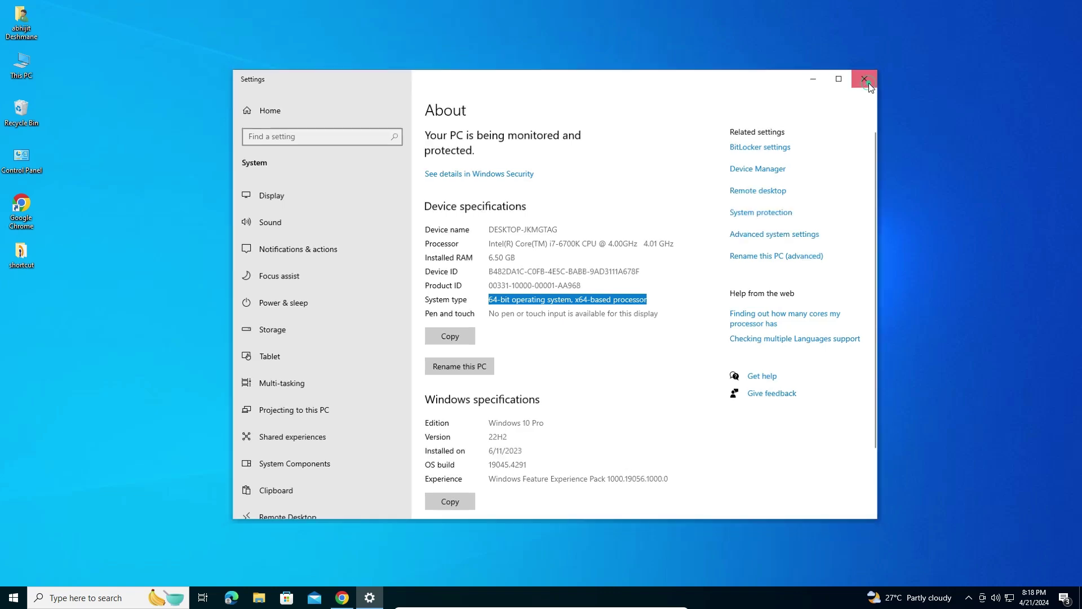
click(870, 79)
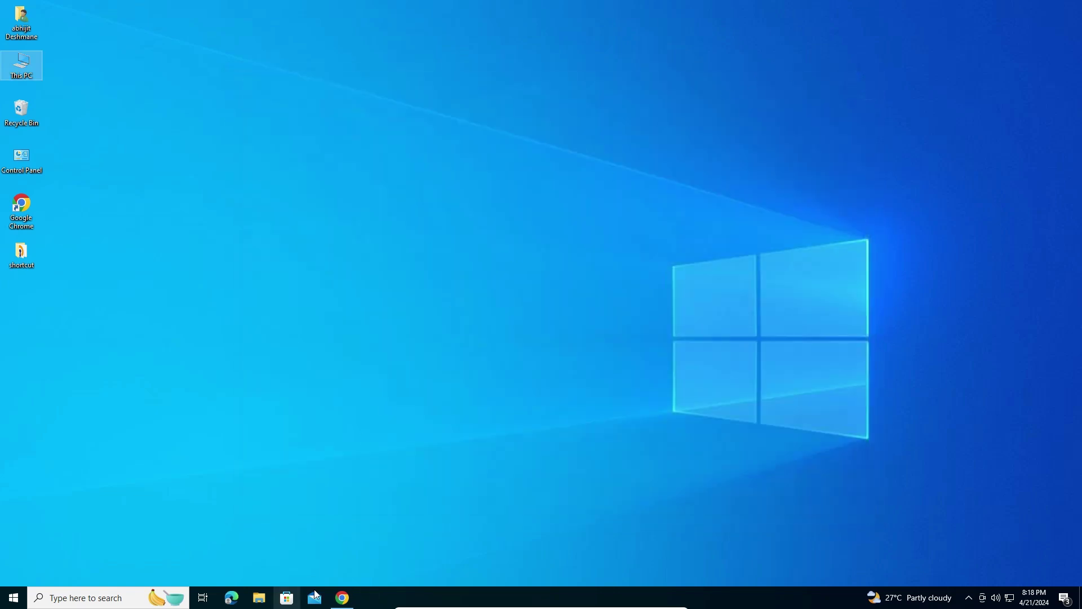
Rerun the 'epson l3115 printer driver' search and open the first Epson result in a new tab.
click(342, 597)
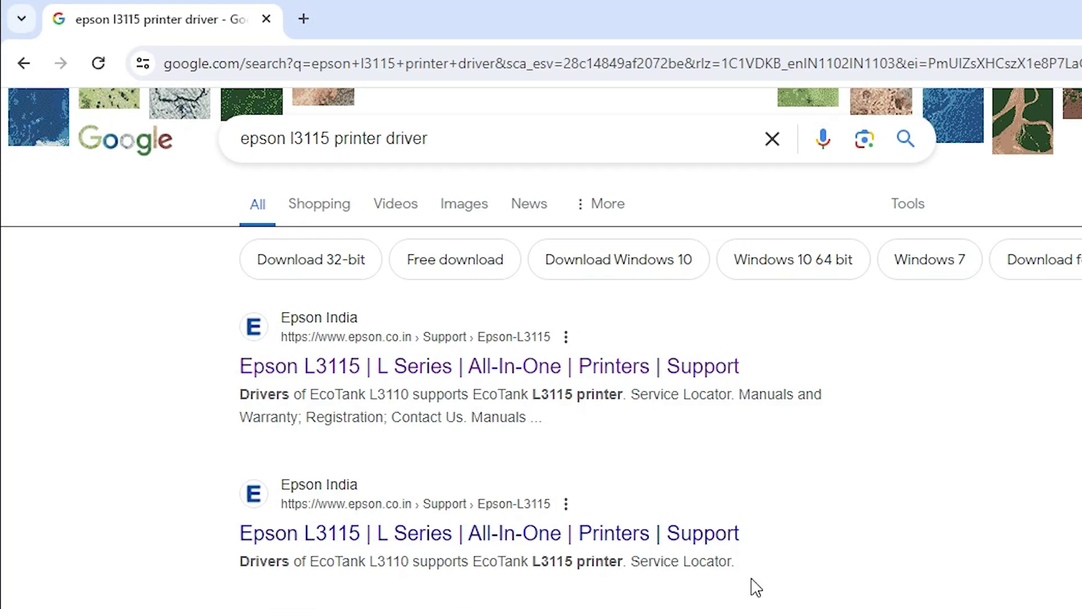
click(422, 144)
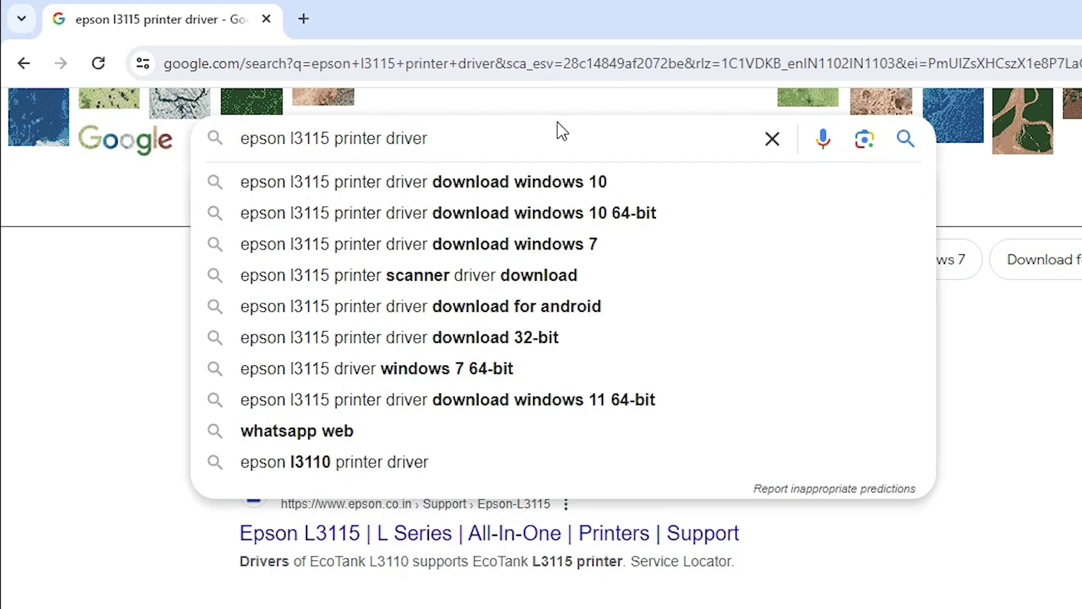
key(Return)
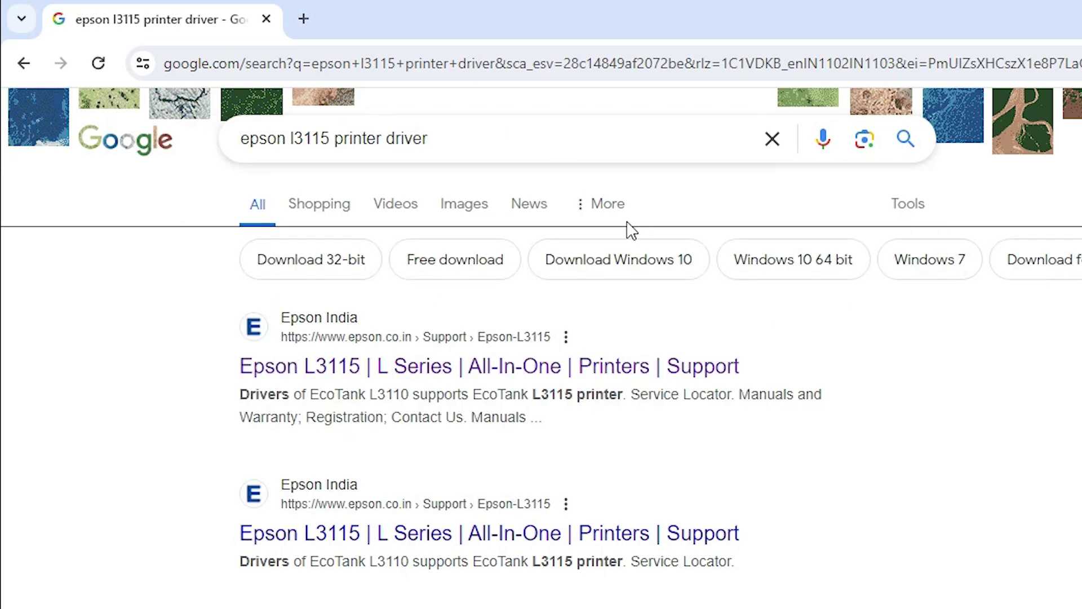
right_click(336, 373)
click(412, 388)
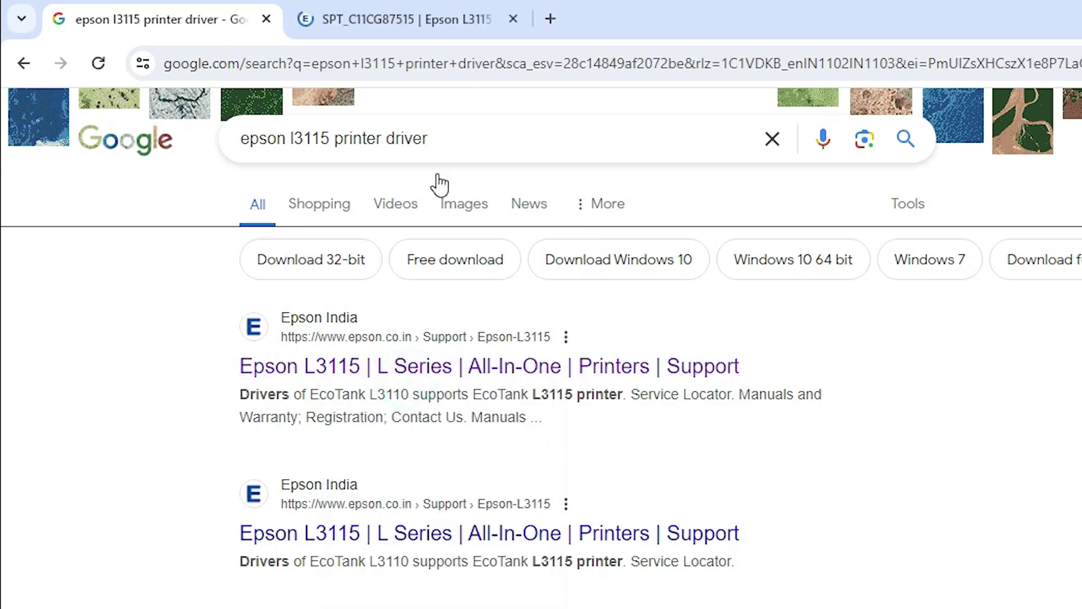
click(421, 19)
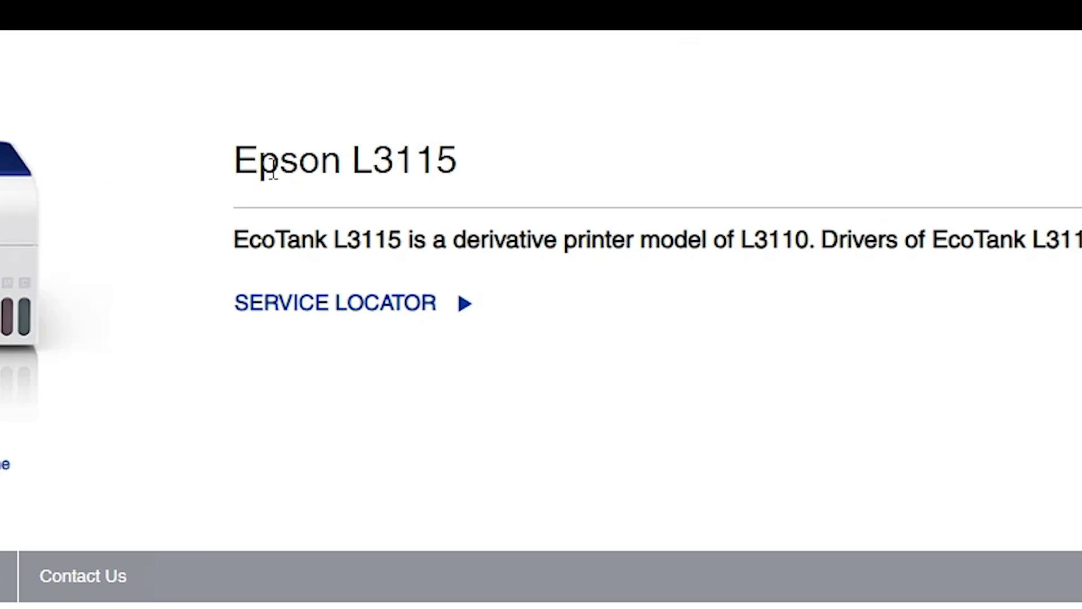
Filter the EcoTank L3115 support downloads by Windows 10 64-bit to list the L3110 x64 driver.
drag(412, 237, 518, 239)
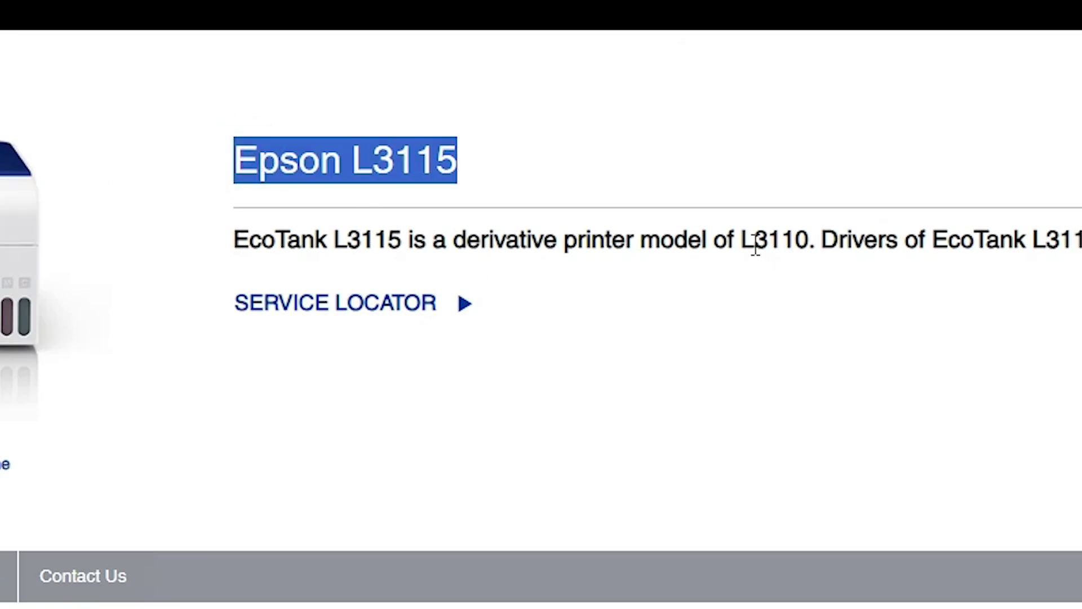
drag(742, 242, 817, 248)
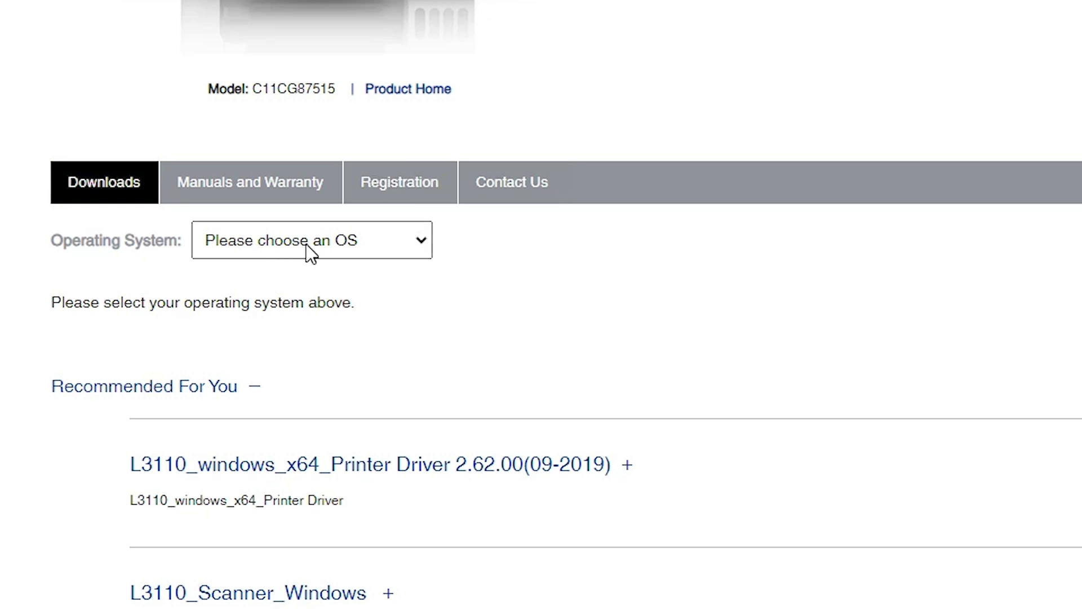
click(367, 248)
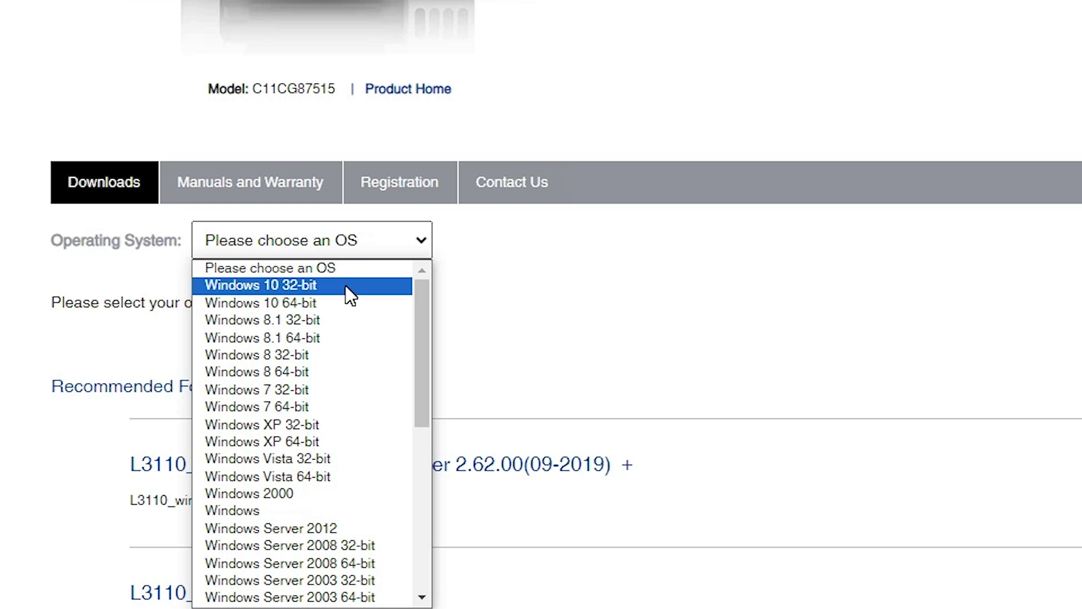
click(316, 305)
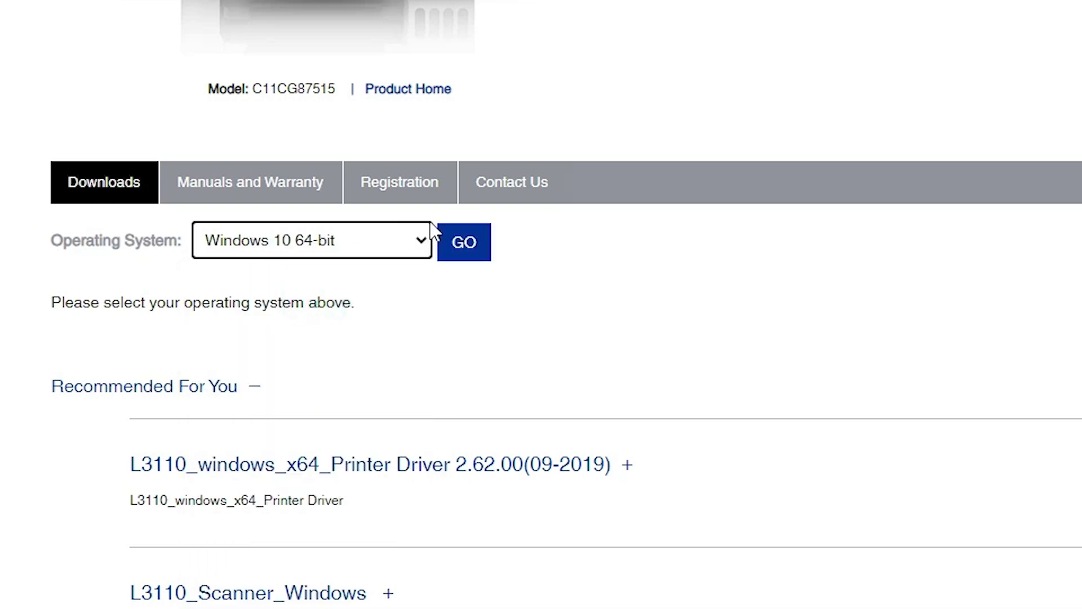
click(465, 239)
click(481, 248)
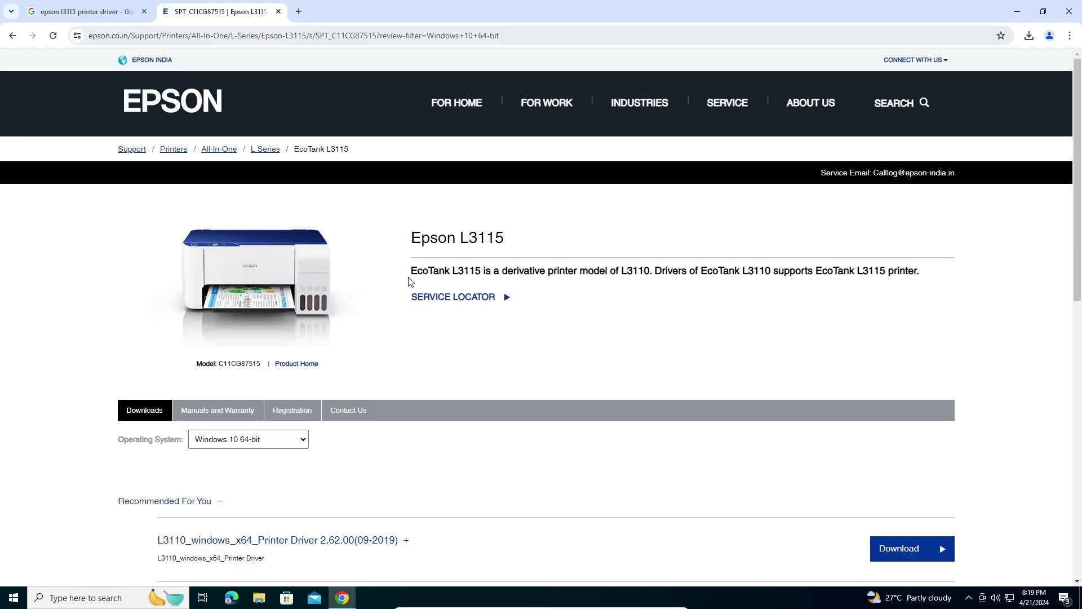
Accept the licence to download the EpsonScan2 L3110 scanner installer (60.9 MB).
scroll(410, 282, down, 3)
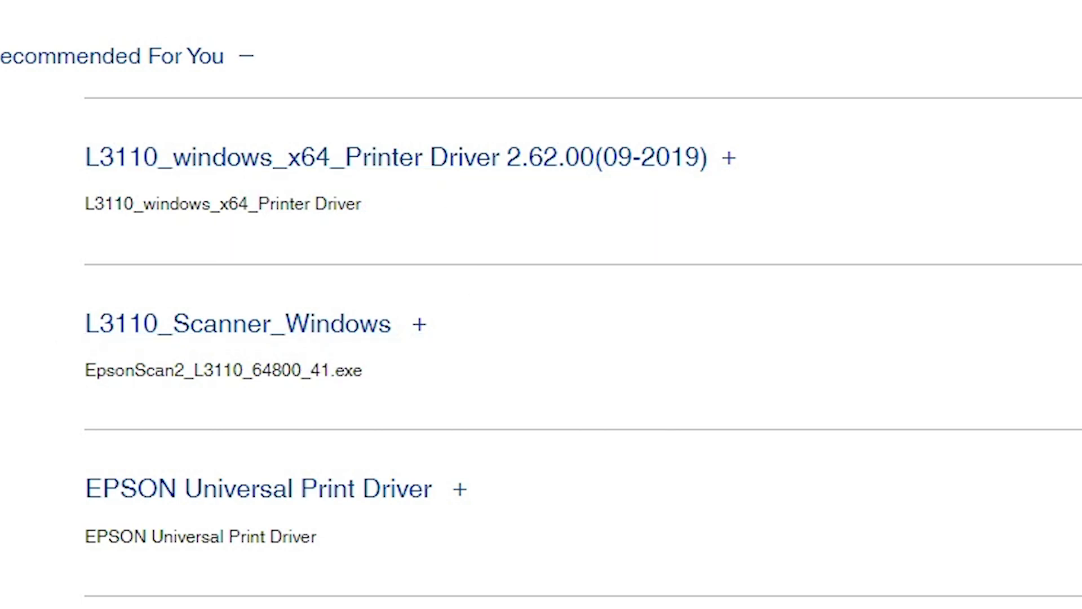
right_click(1013, 424)
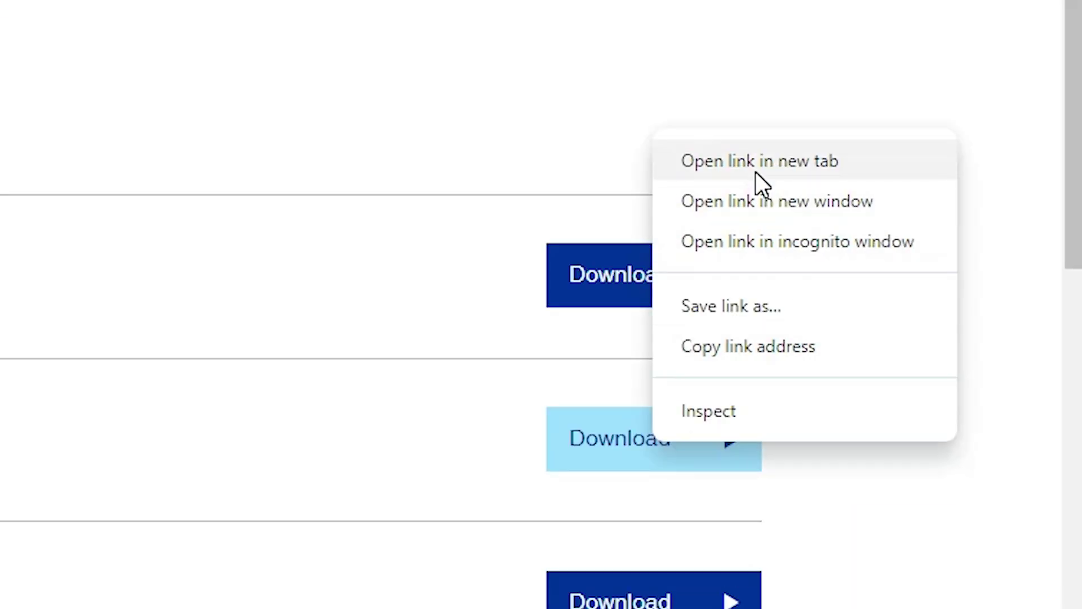
click(1064, 280)
click(324, 11)
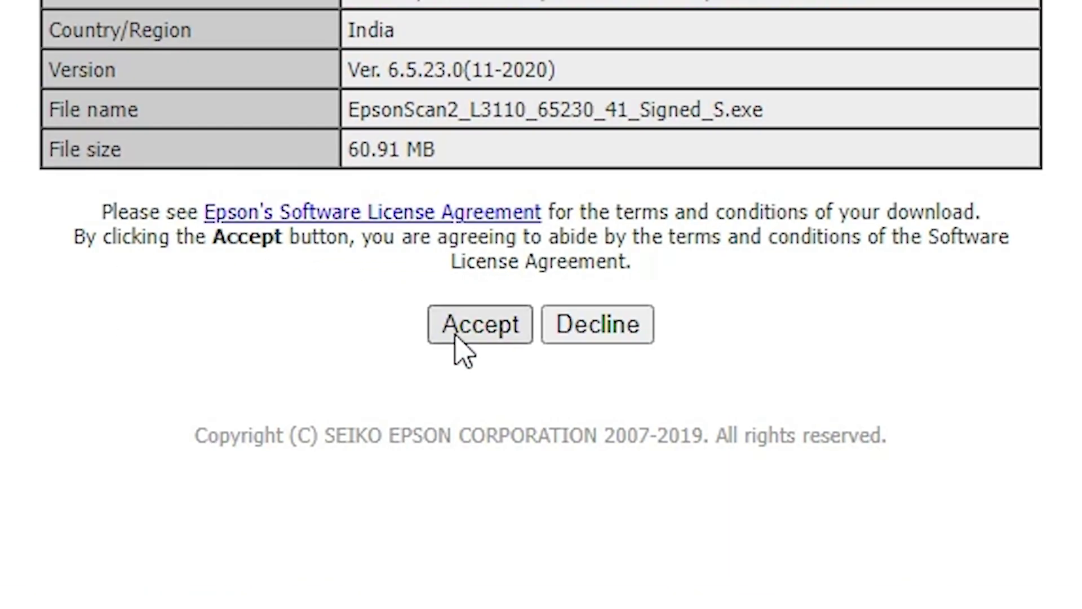
click(513, 314)
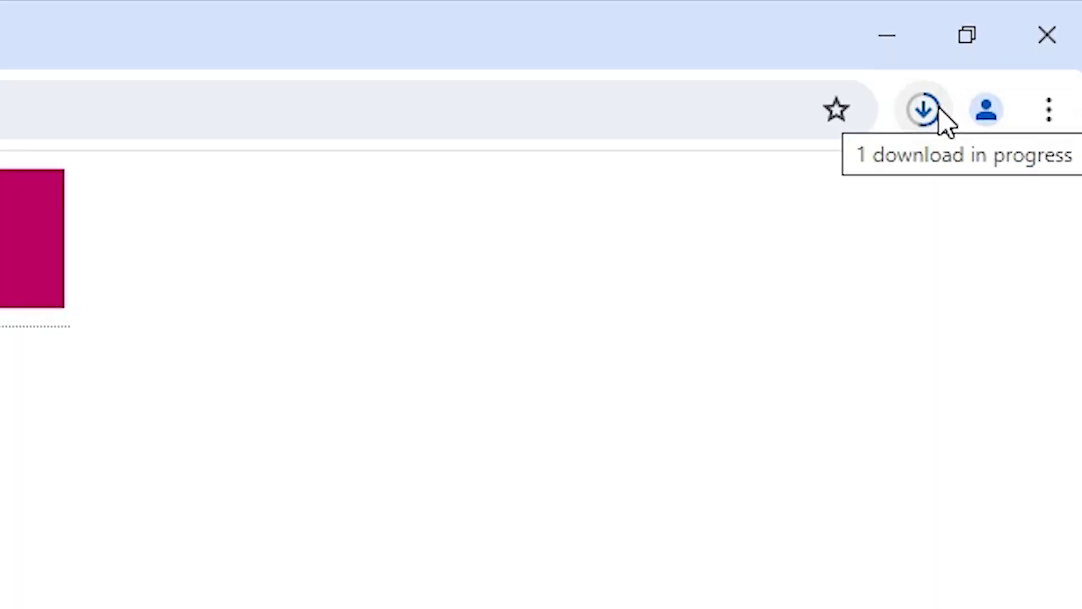
Move the downloaded EpsonScan2 installer from Downloads onto the desktop.
mouse_move(826, 234)
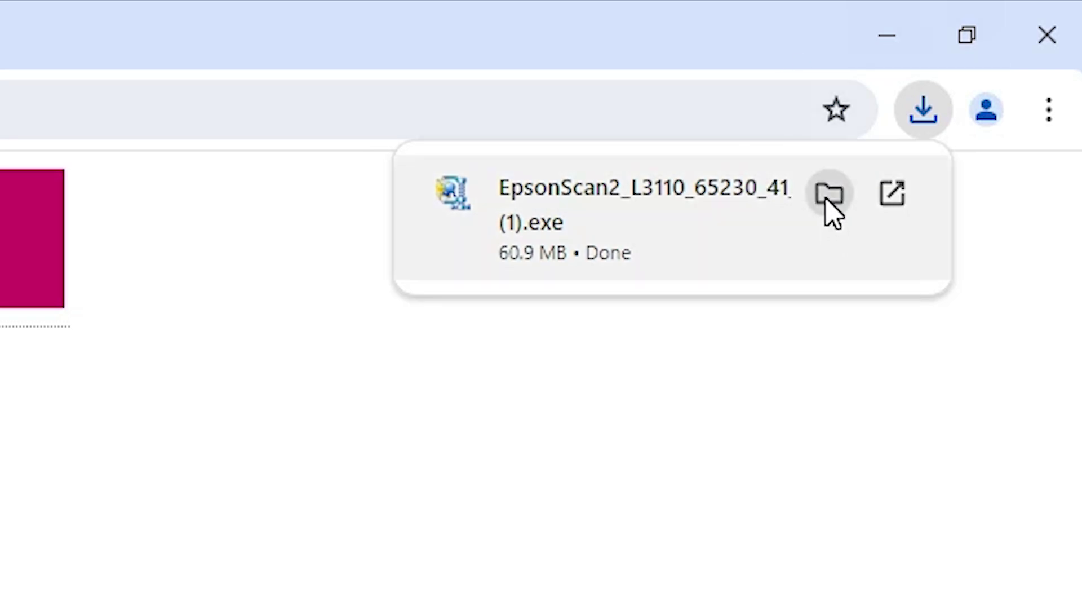
click(827, 204)
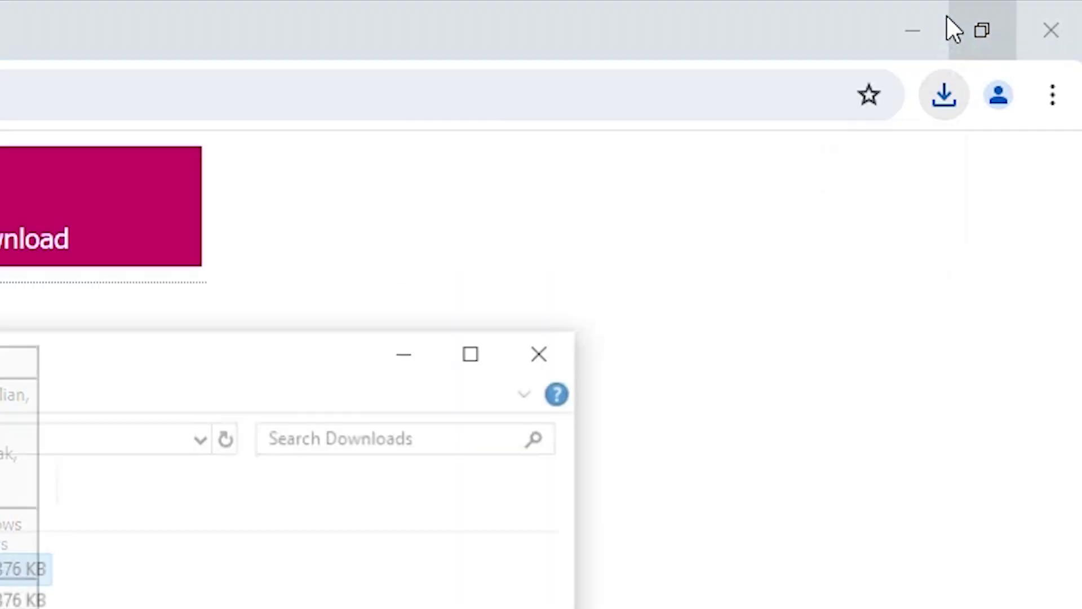
click(912, 30)
drag(22, 568, 0, 608)
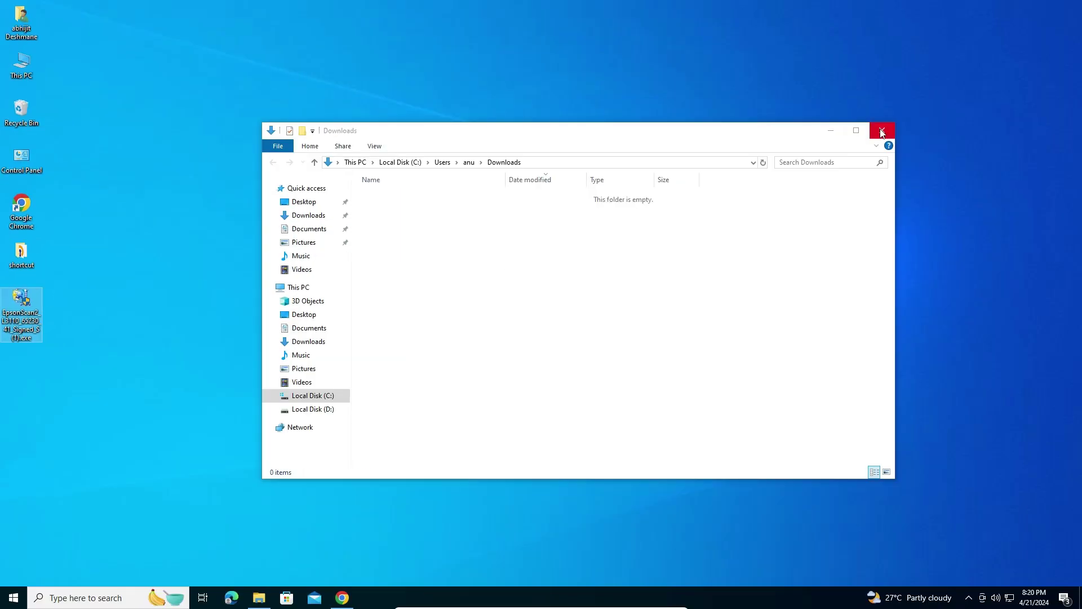
click(884, 128)
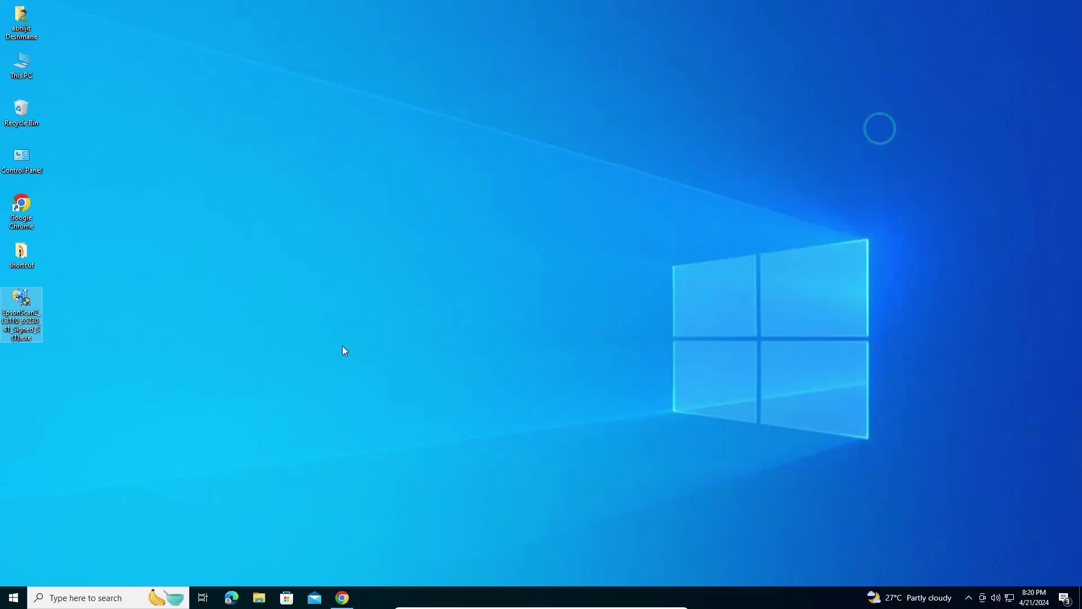
Close the extra tab and accept the licence for the L3110 x64 printer driver Ver. 2.62.01.
click(411, 332)
click(345, 596)
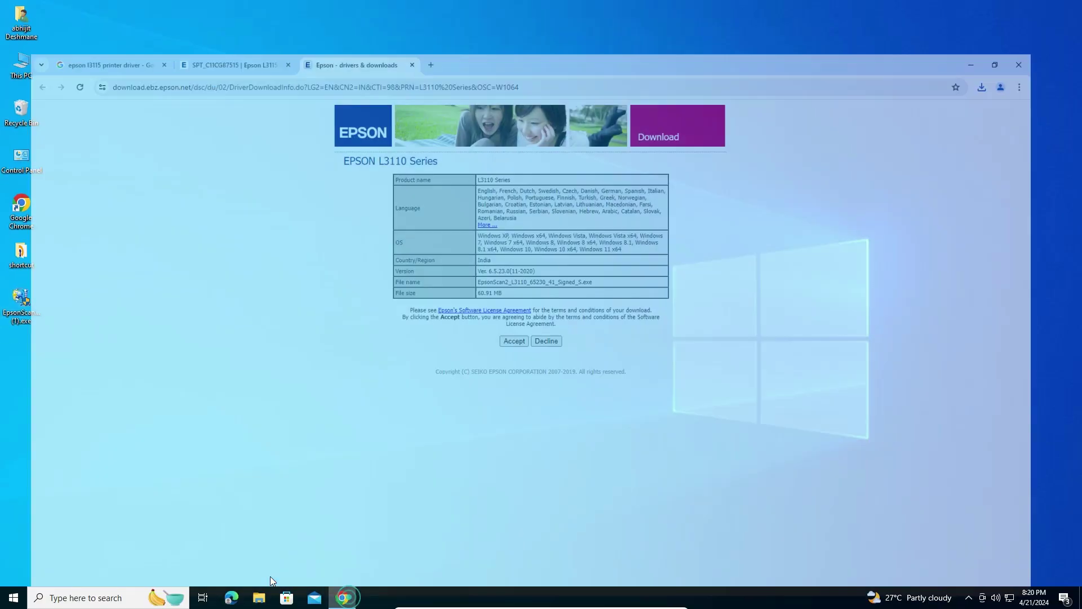
click(411, 11)
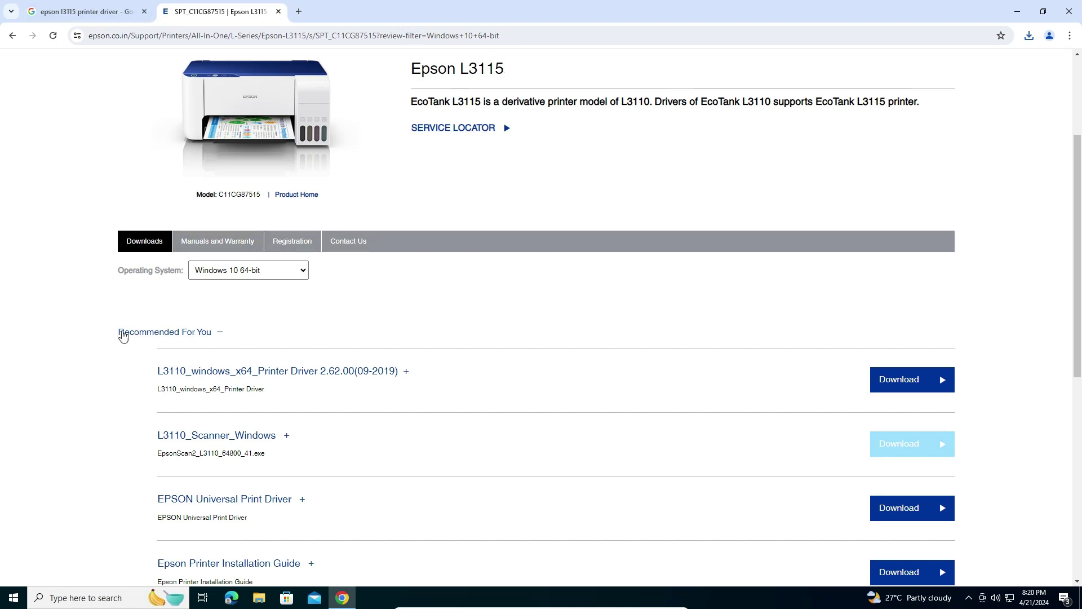
scroll(65, 317, down, 1)
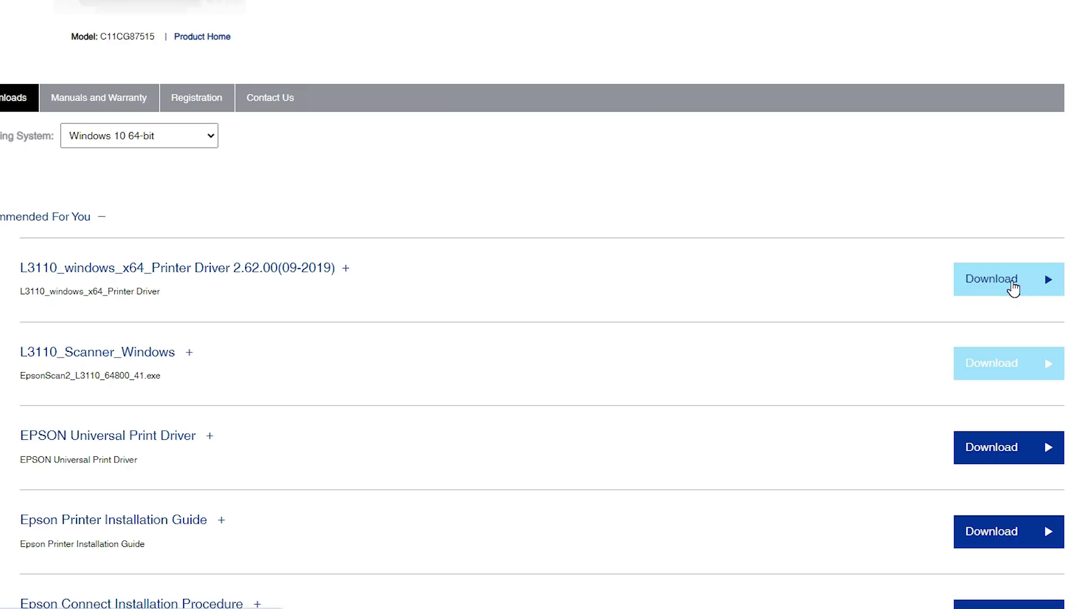
click(1013, 287)
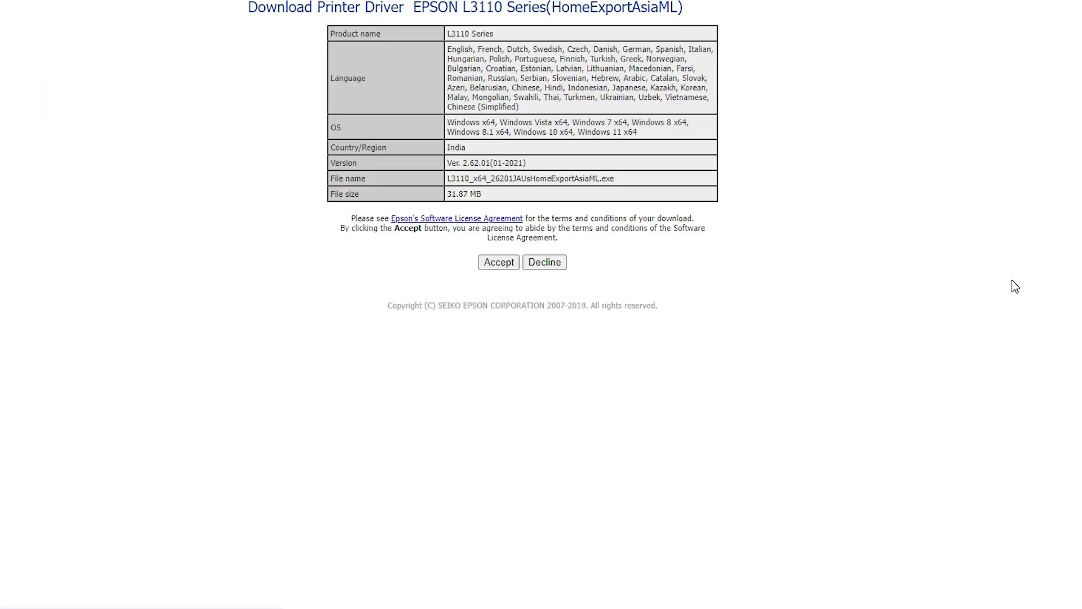
click(443, 262)
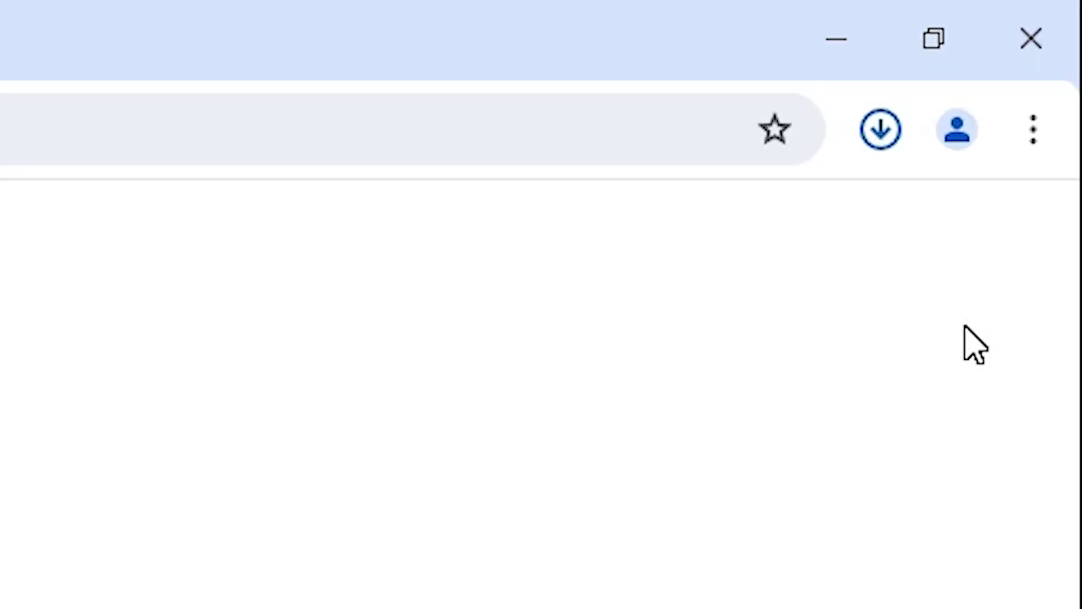
Move the 31.8 MB L3110 x64 driver installer from Downloads to the desktop.
click(883, 129)
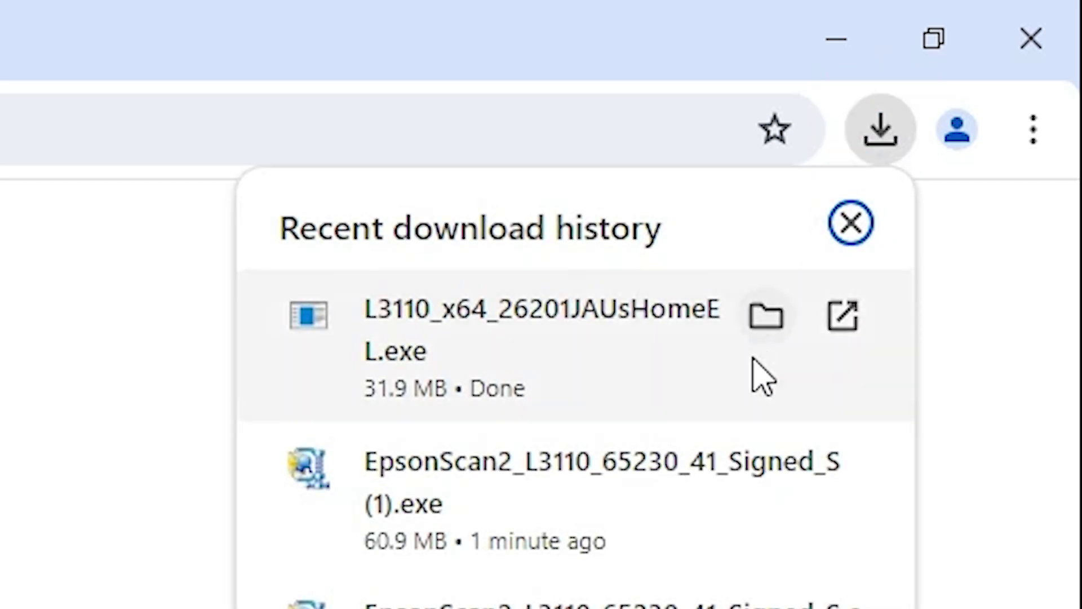
click(765, 317)
click(838, 40)
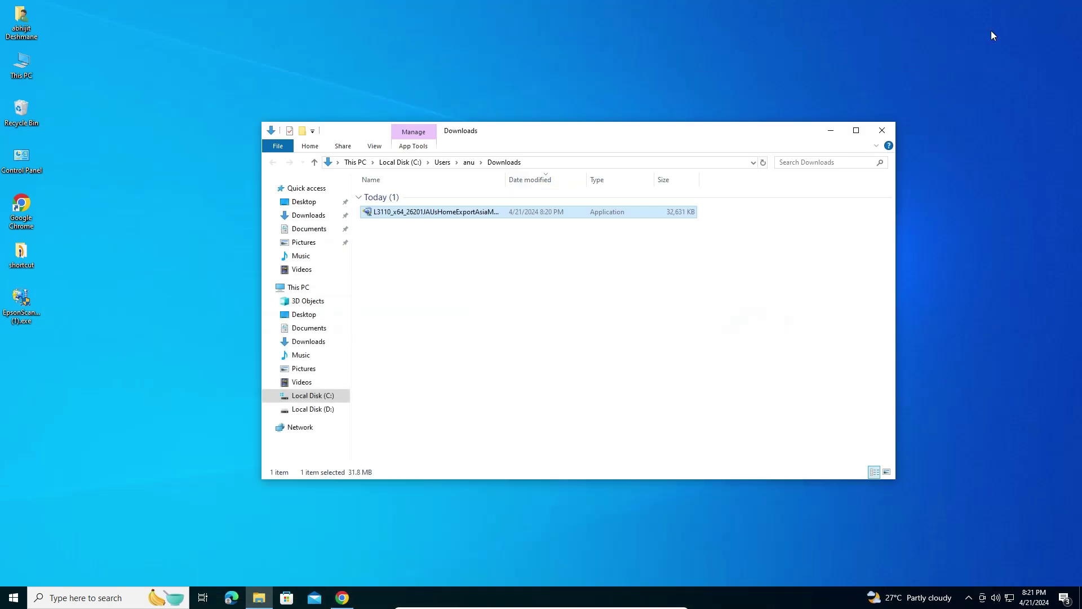
drag(427, 213, 60, 379)
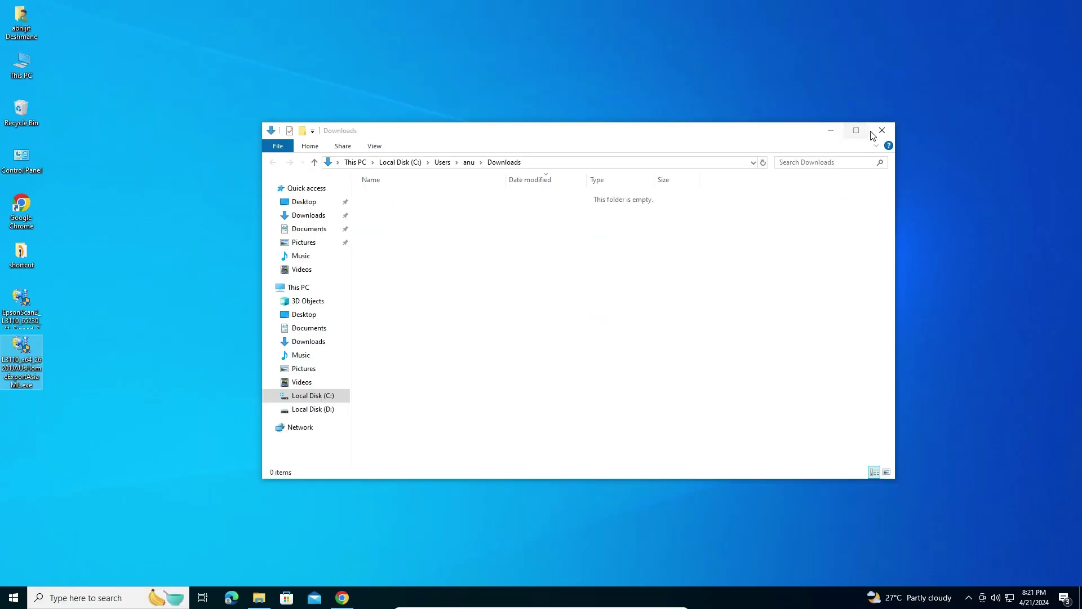
click(872, 132)
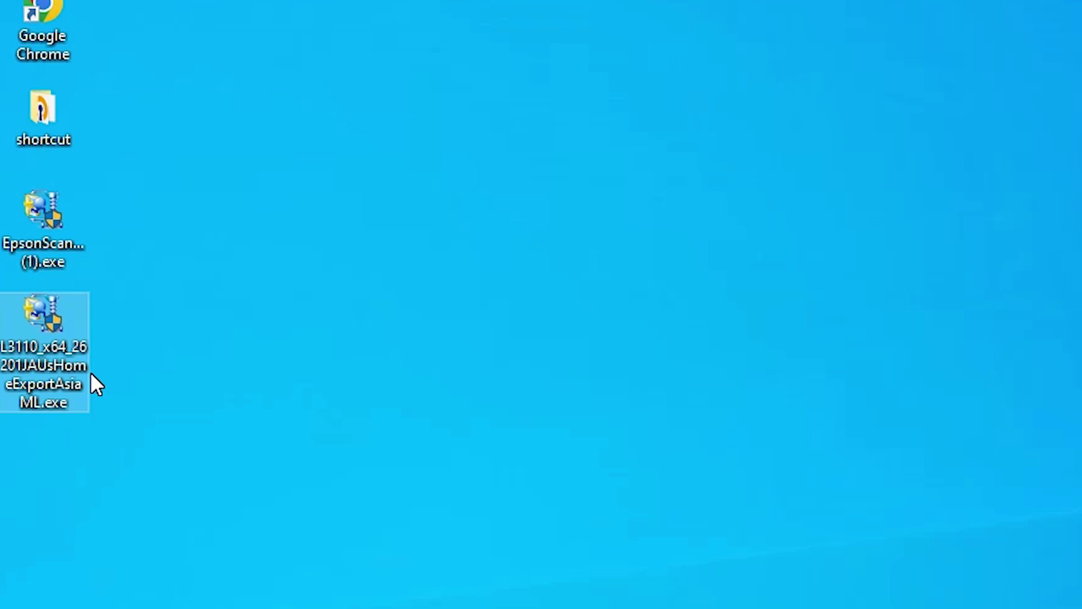
Extract the L3110 installer with WinRAR into an L3110_x64 folder on the desktop.
right_click(45, 337)
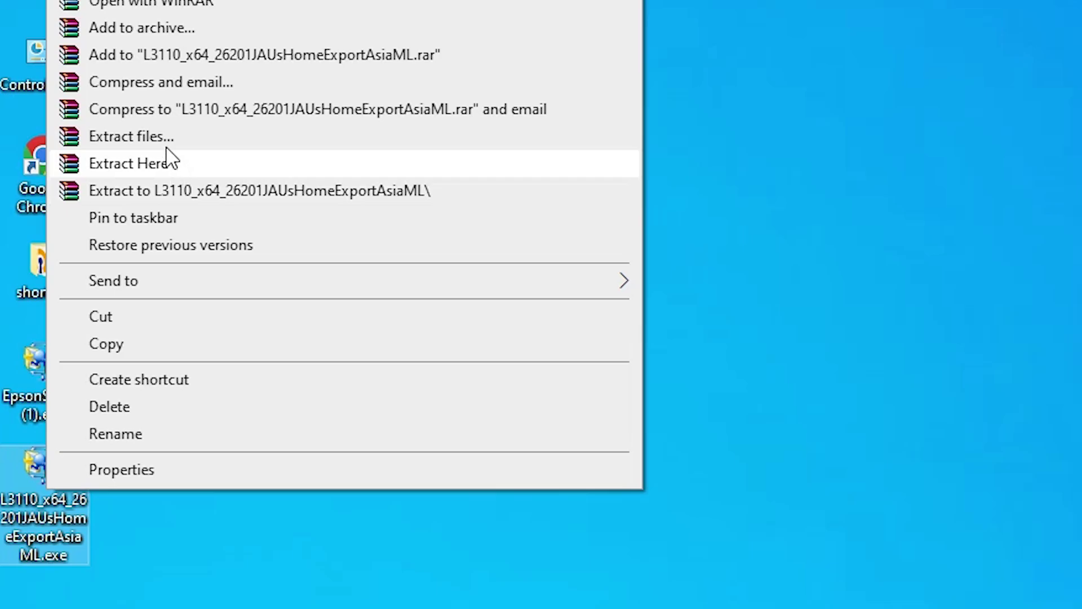
click(164, 139)
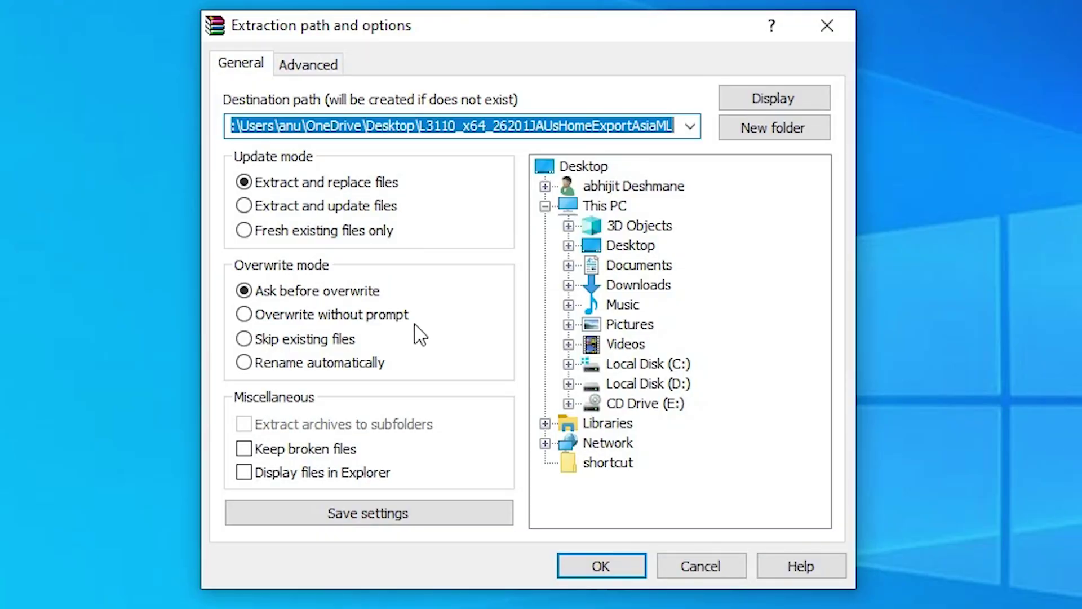
click(611, 564)
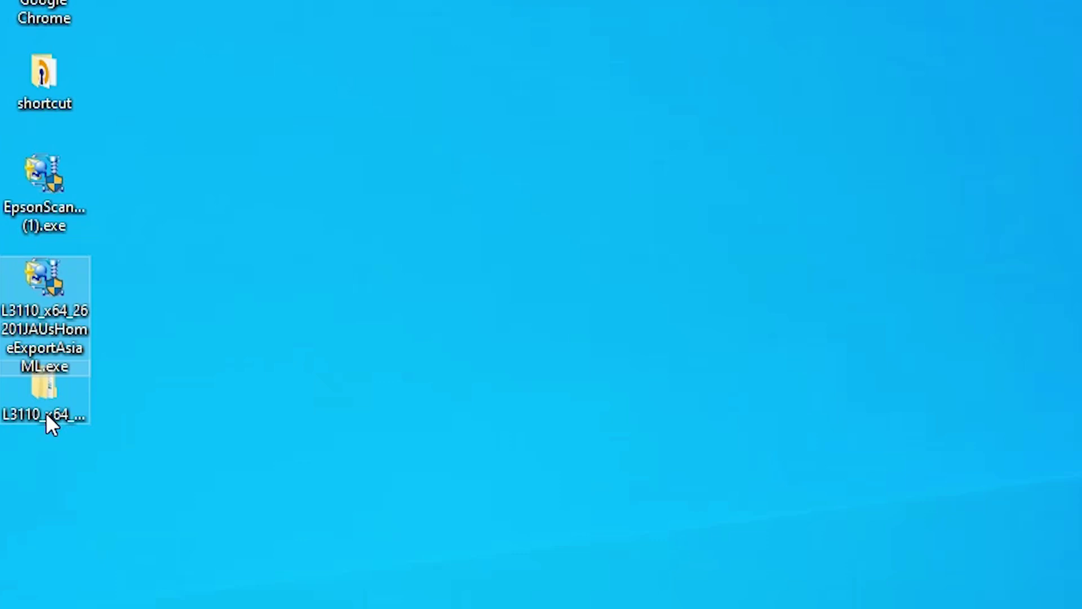
Browse the extracted L3110 folder down to WINX64's 15 driver items, then close Explorer and open Start.
double_click(46, 416)
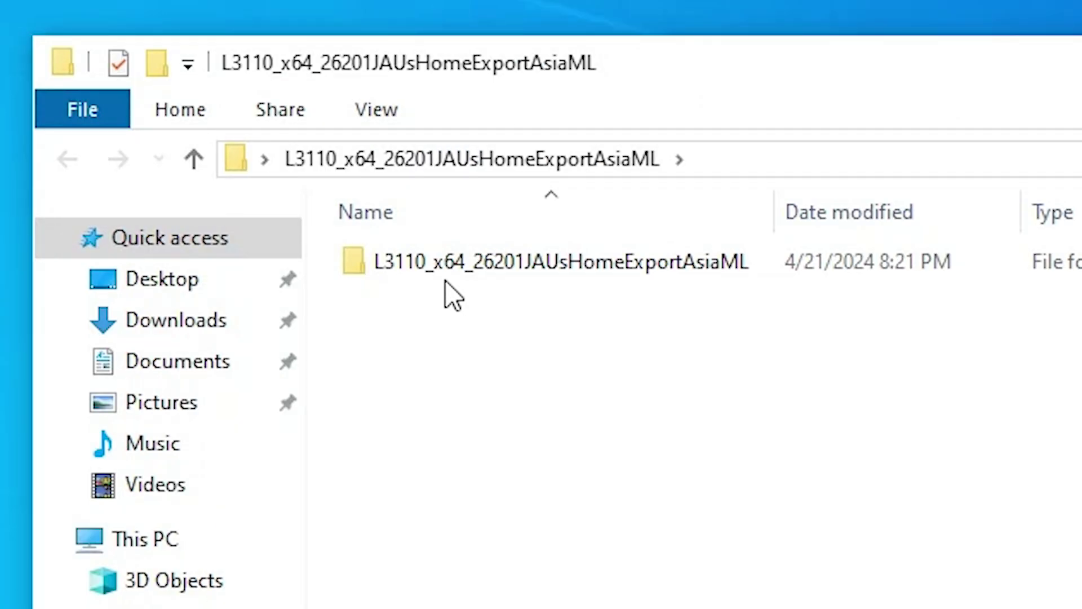
double_click(443, 274)
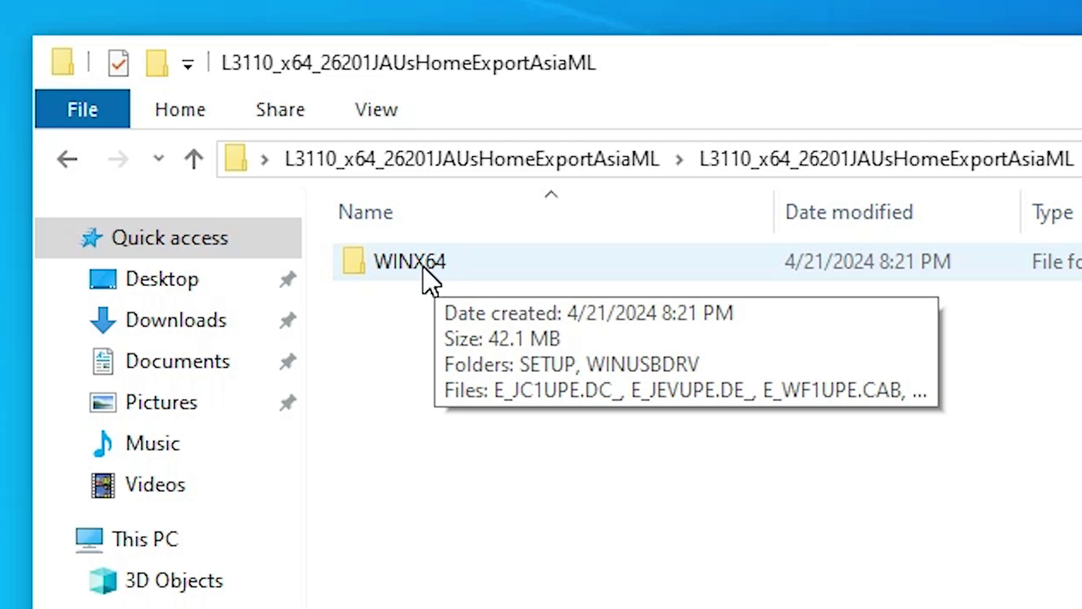
click(437, 265)
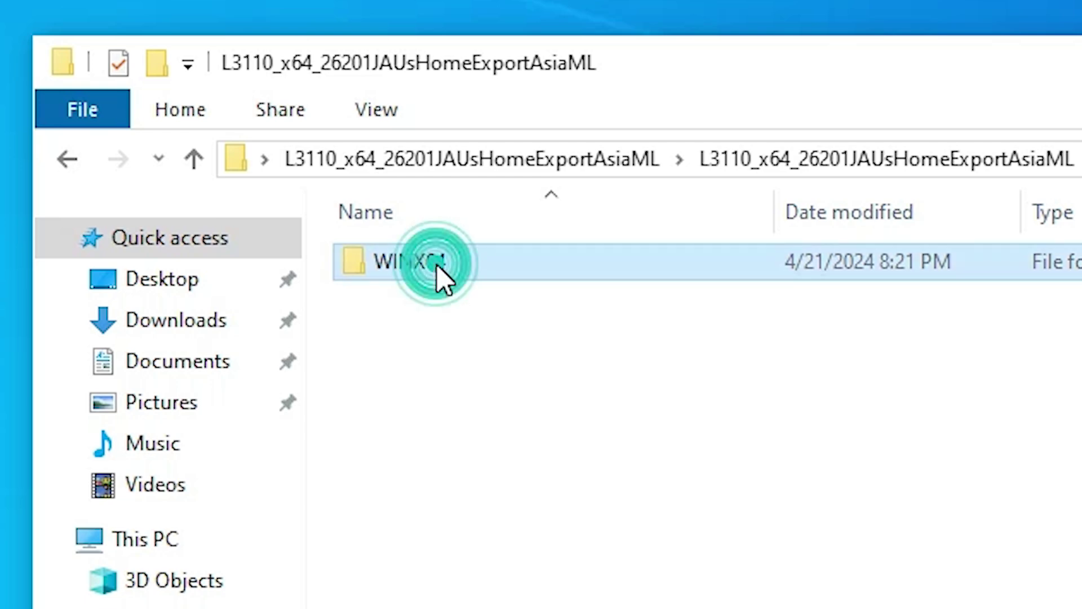
double_click(438, 266)
click(441, 270)
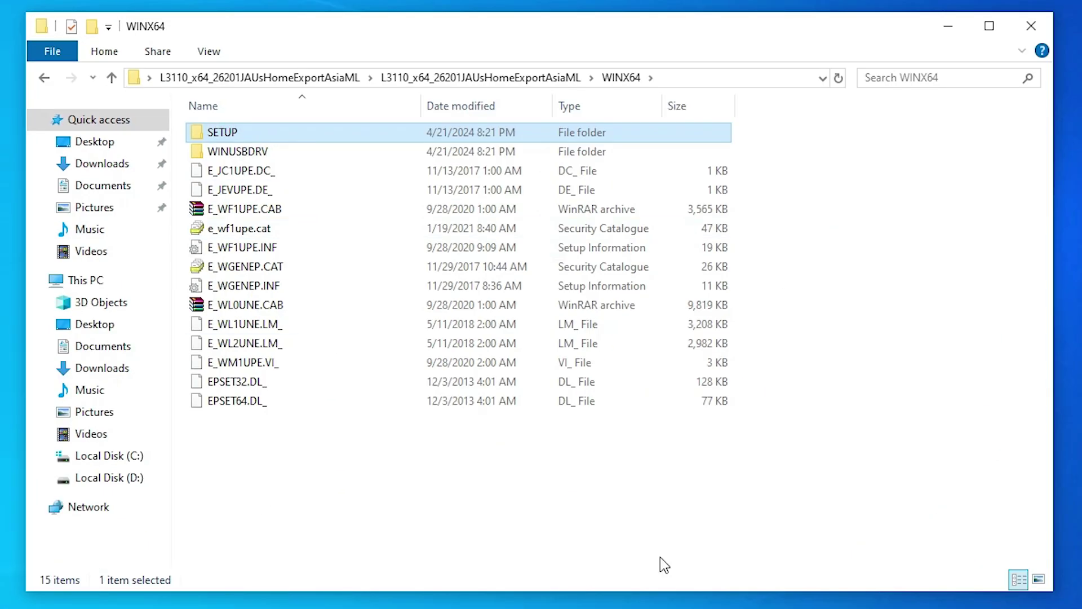
click(1032, 23)
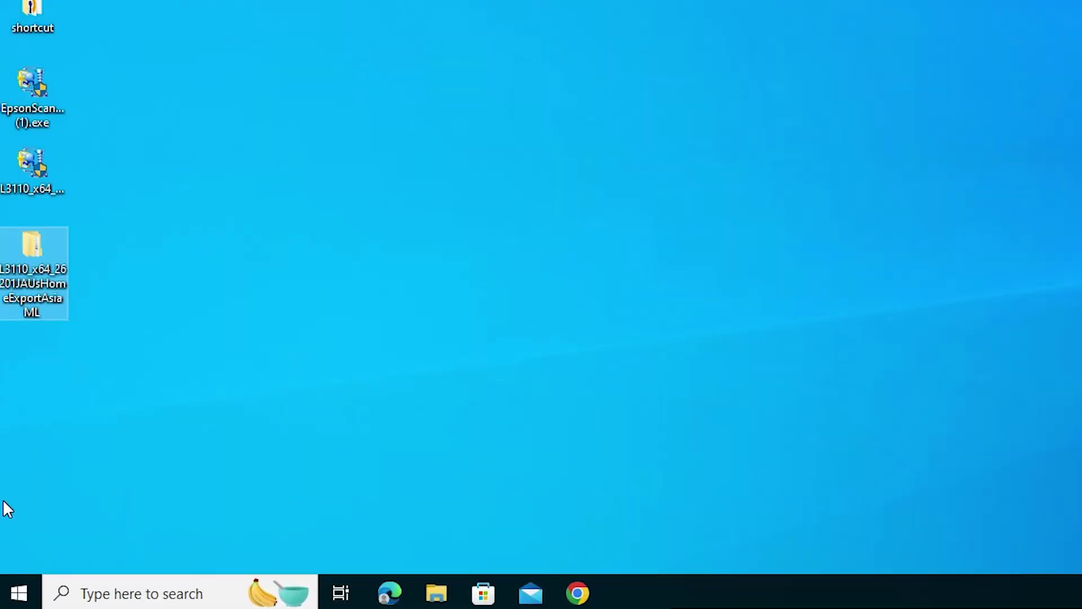
click(13, 597)
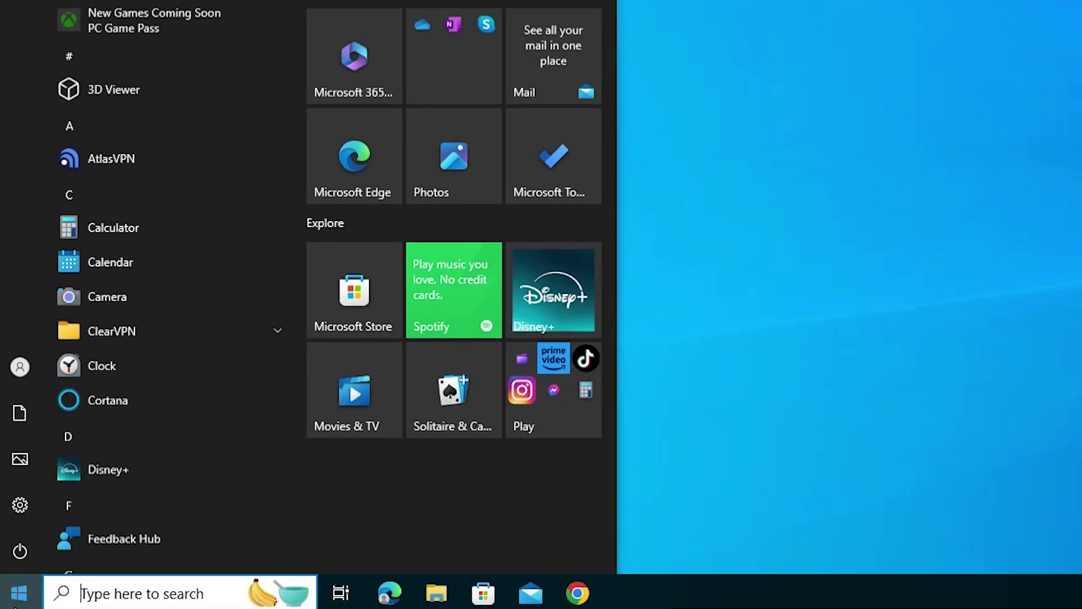
Search 'pr' for Printers & scanners and choose 'The printer that I want isn't listed'.
text(pr)
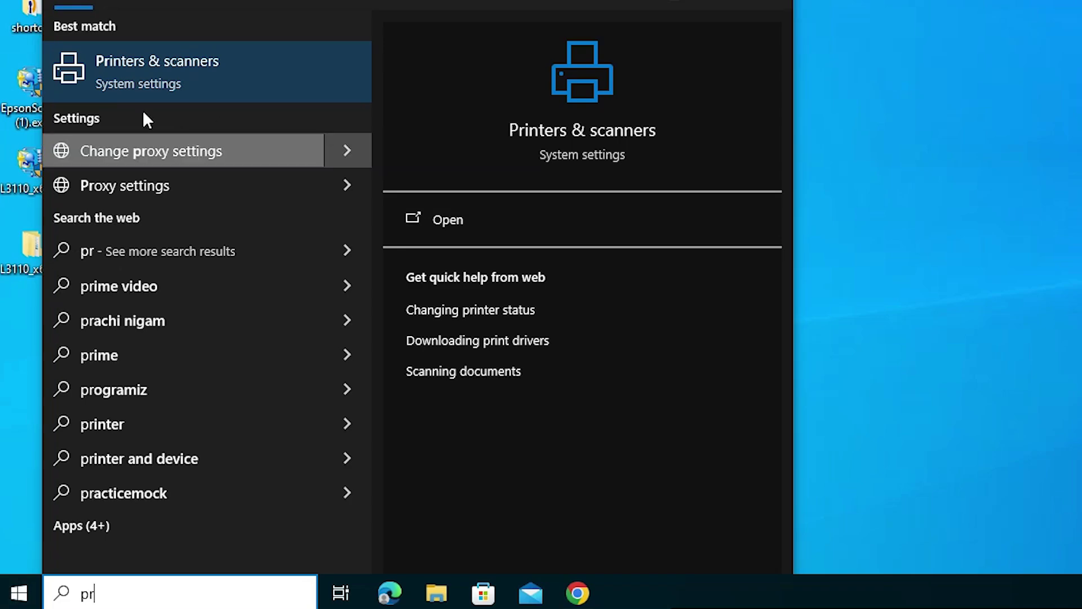
click(197, 74)
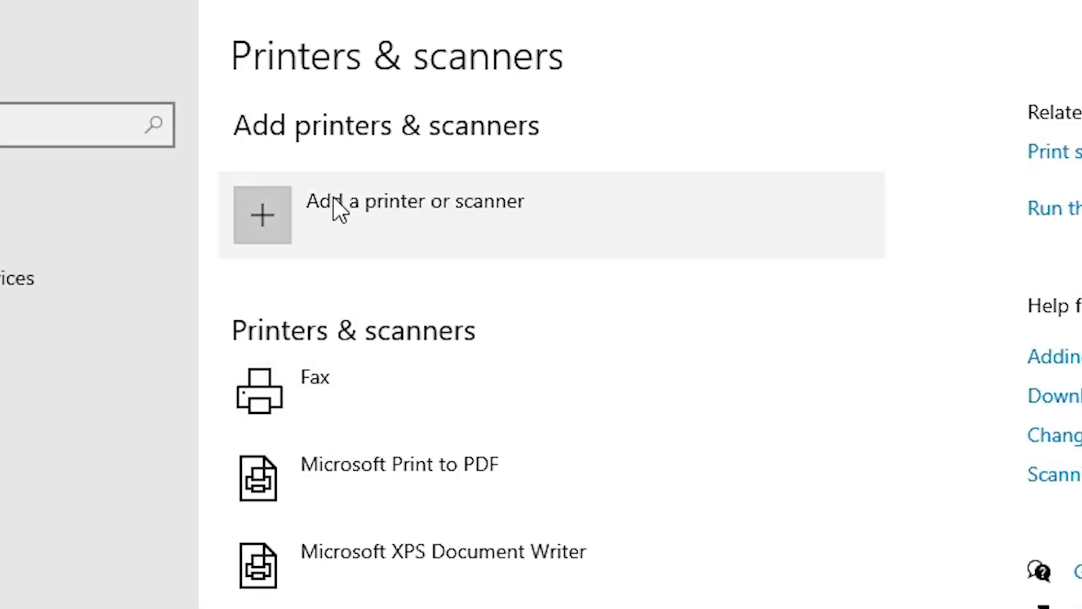
click(445, 199)
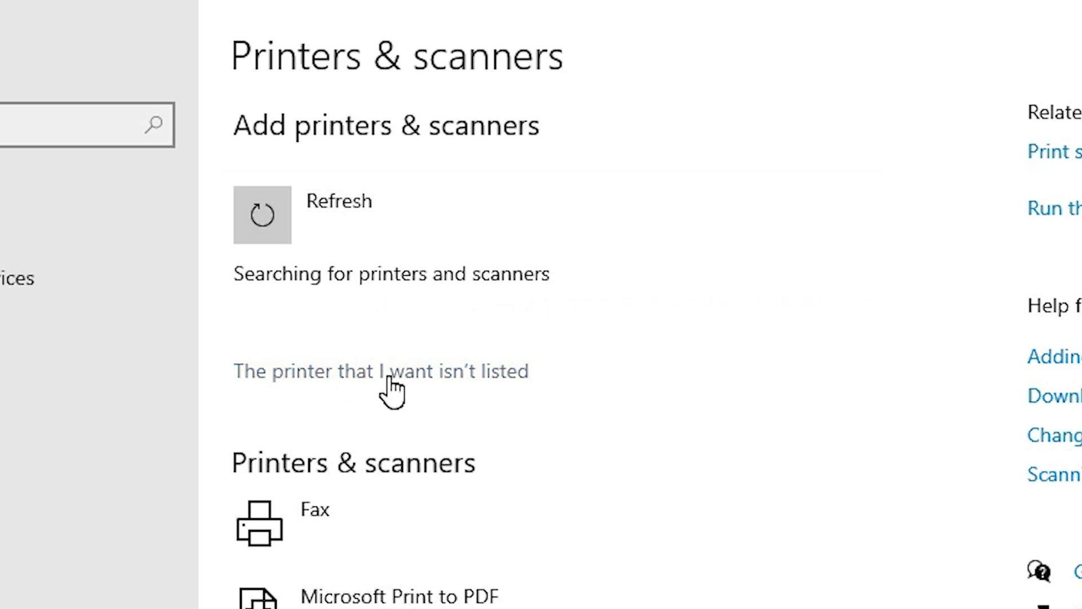
click(440, 379)
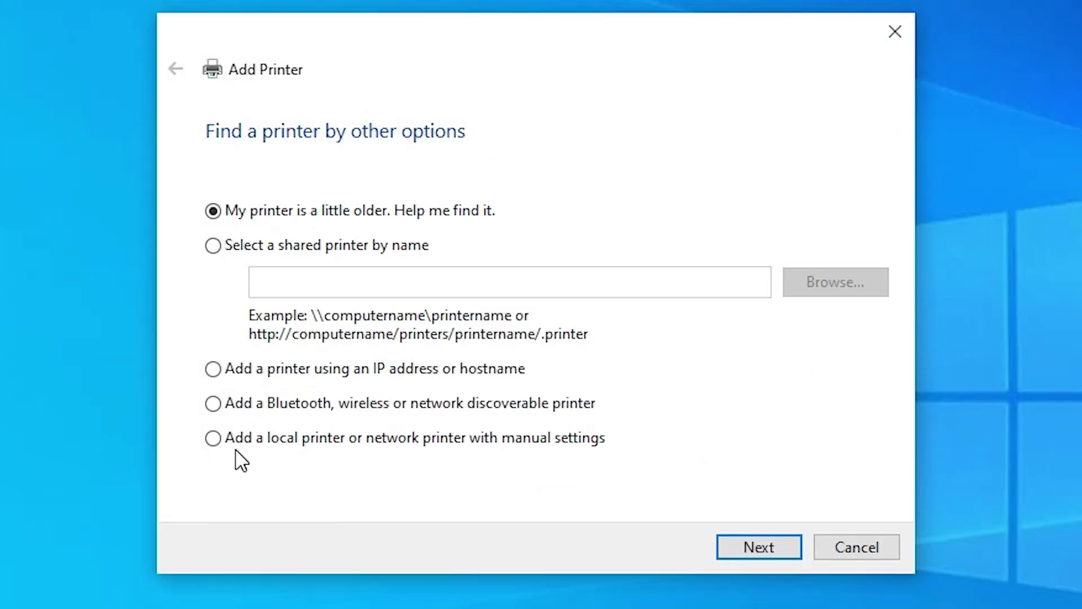
Add a local printer with manual settings using existing port USB001 (Local Port).
click(251, 436)
click(783, 556)
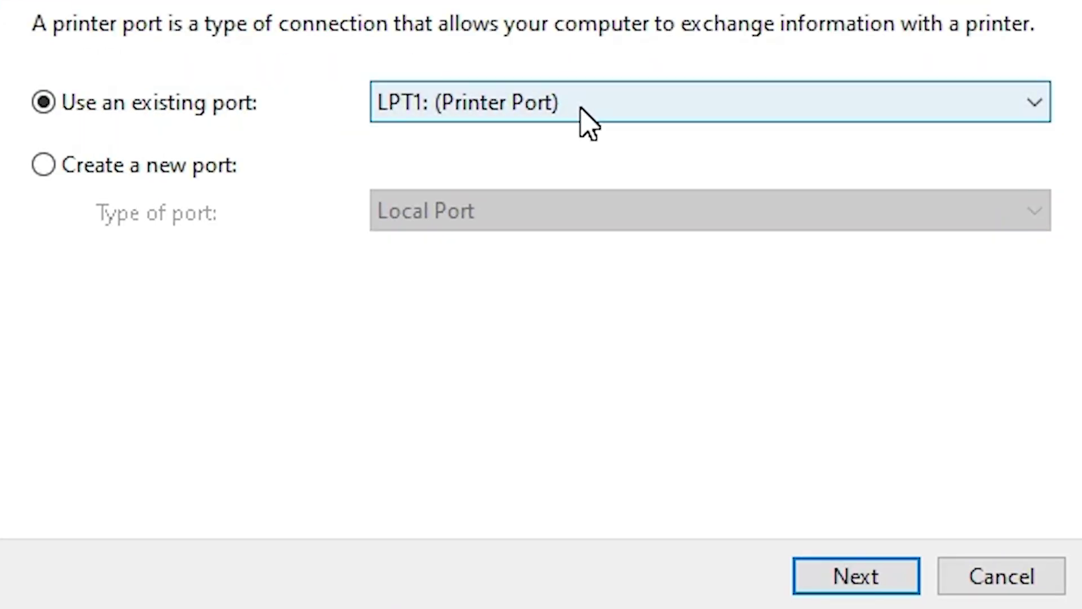
click(580, 108)
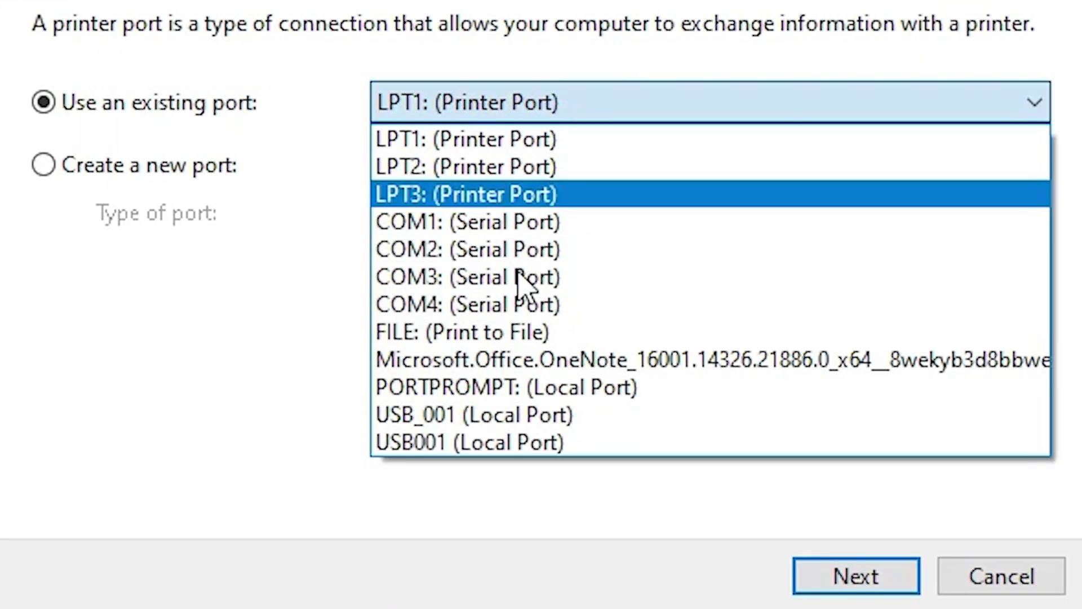
click(470, 444)
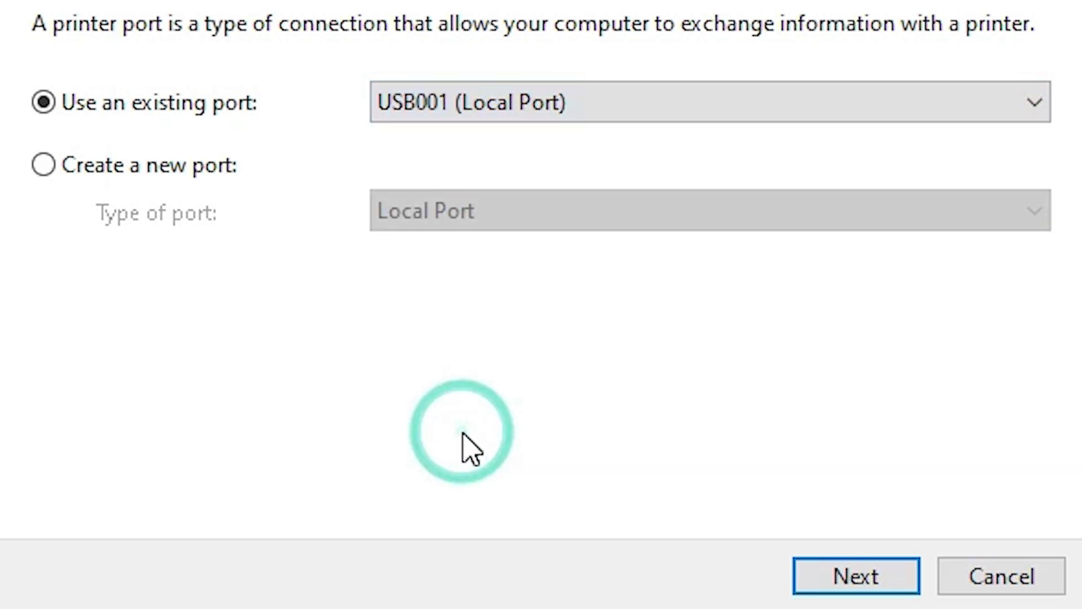
click(873, 576)
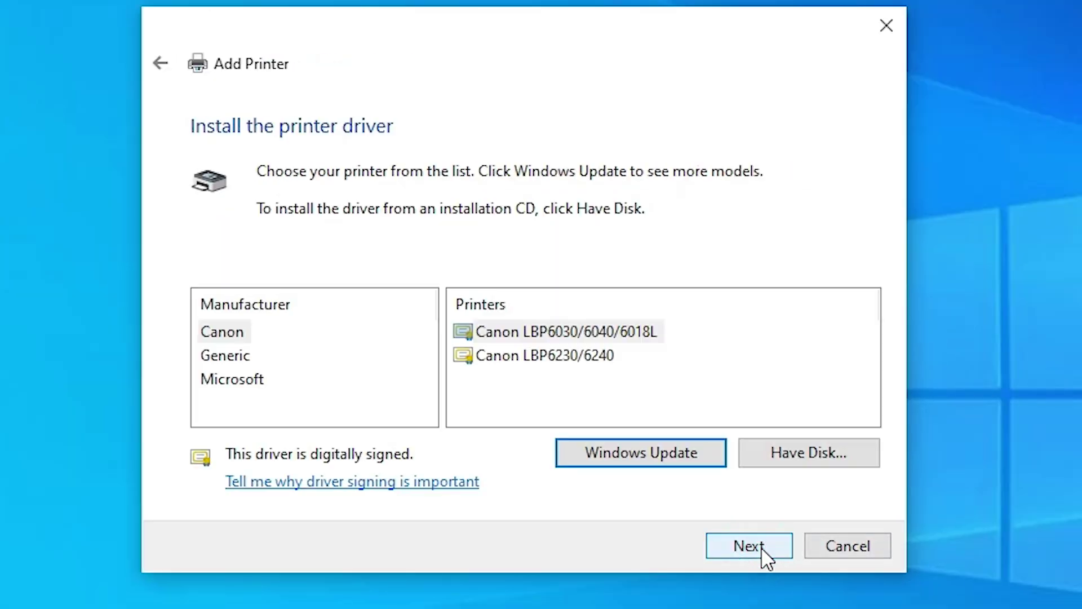
Browse Have Disk from the desktop to the L3110 driver's WINX64 folder.
click(806, 449)
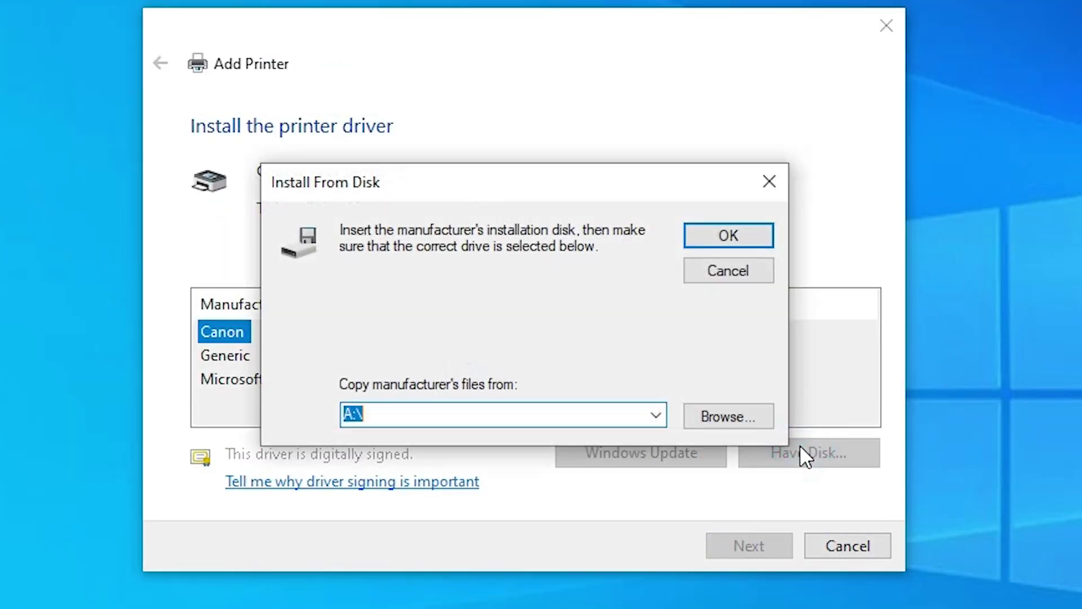
click(716, 422)
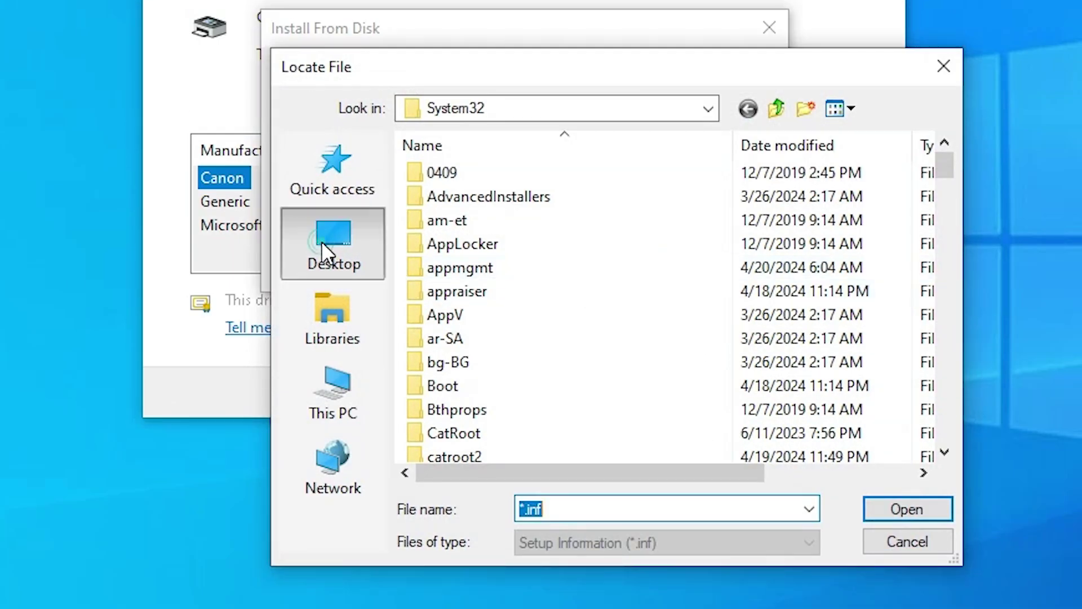
click(330, 256)
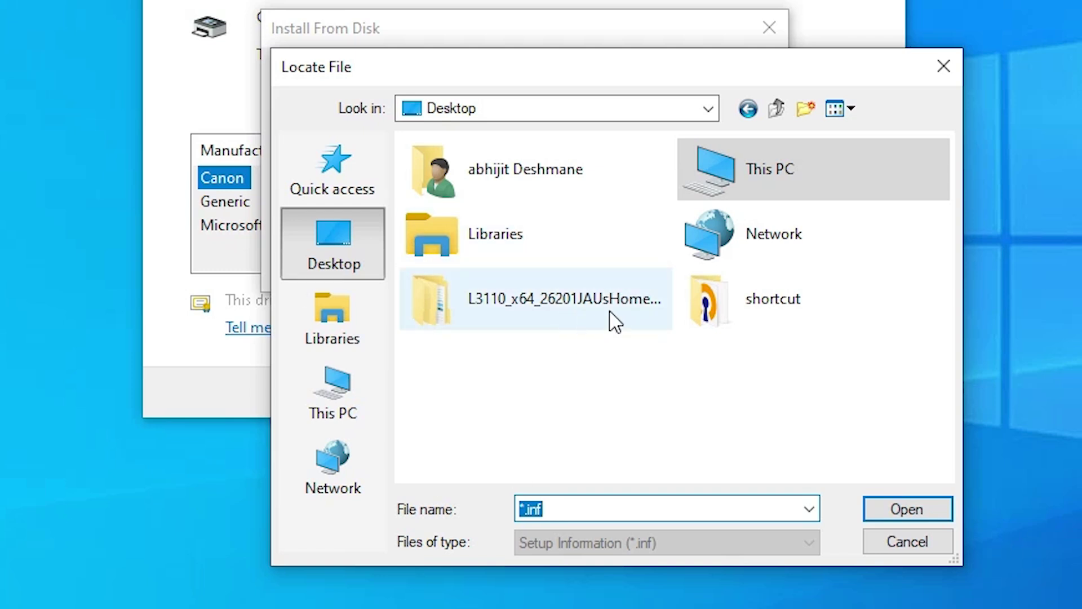
double_click(536, 302)
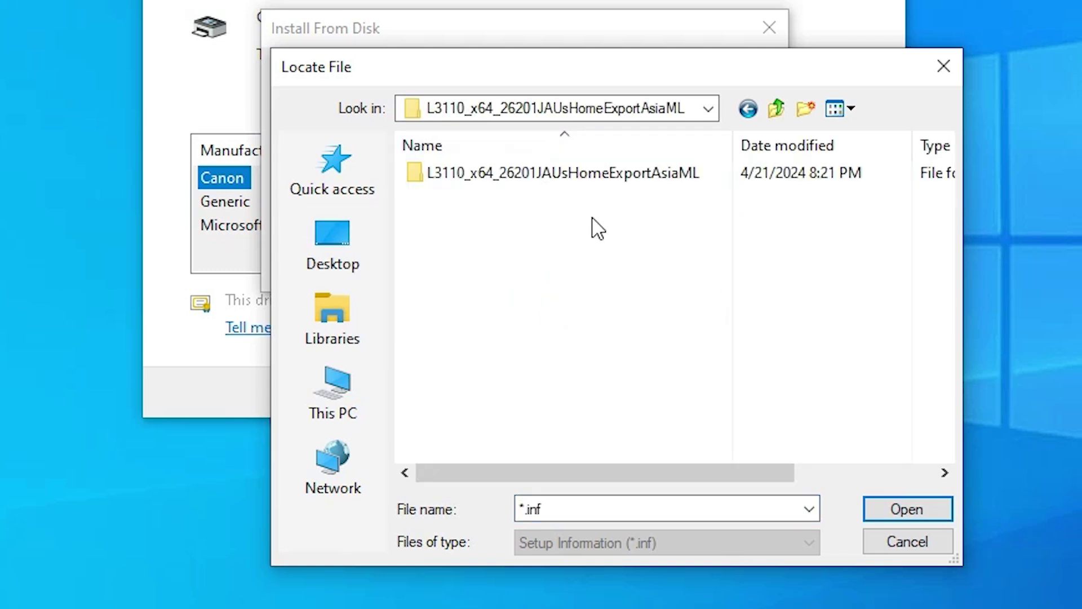
double_click(568, 177)
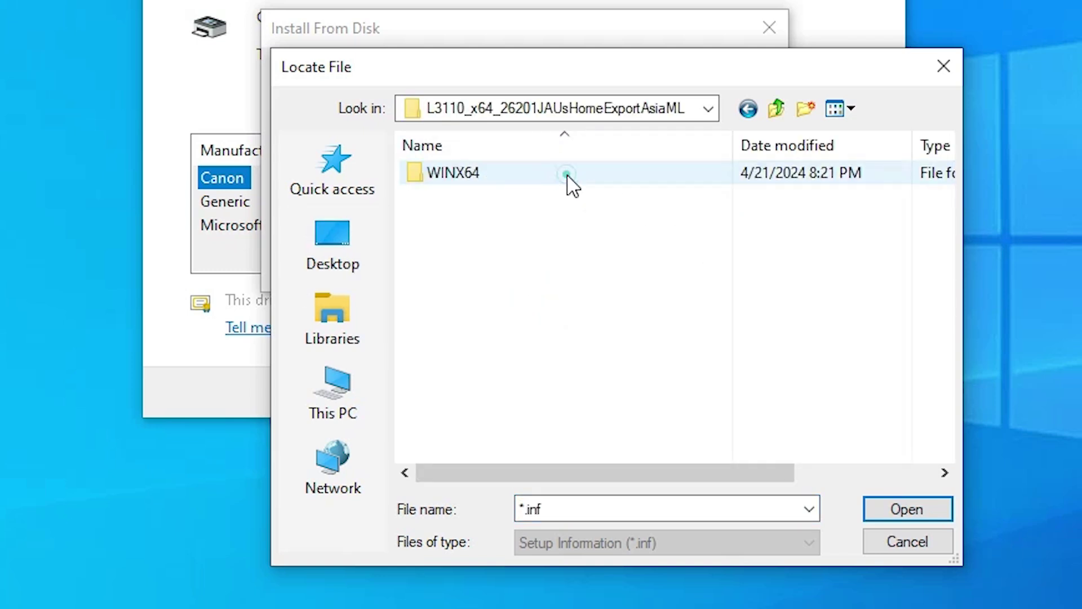
double_click(482, 174)
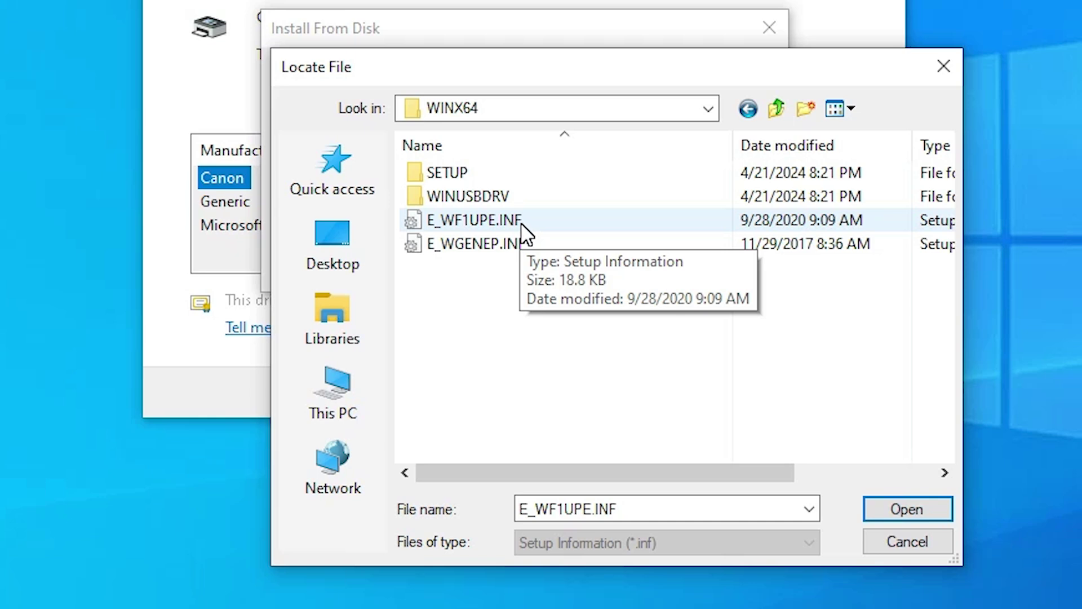
Select E_WF1UPE.INF and confirm to list the EPSON L3110 Series driver.
click(466, 225)
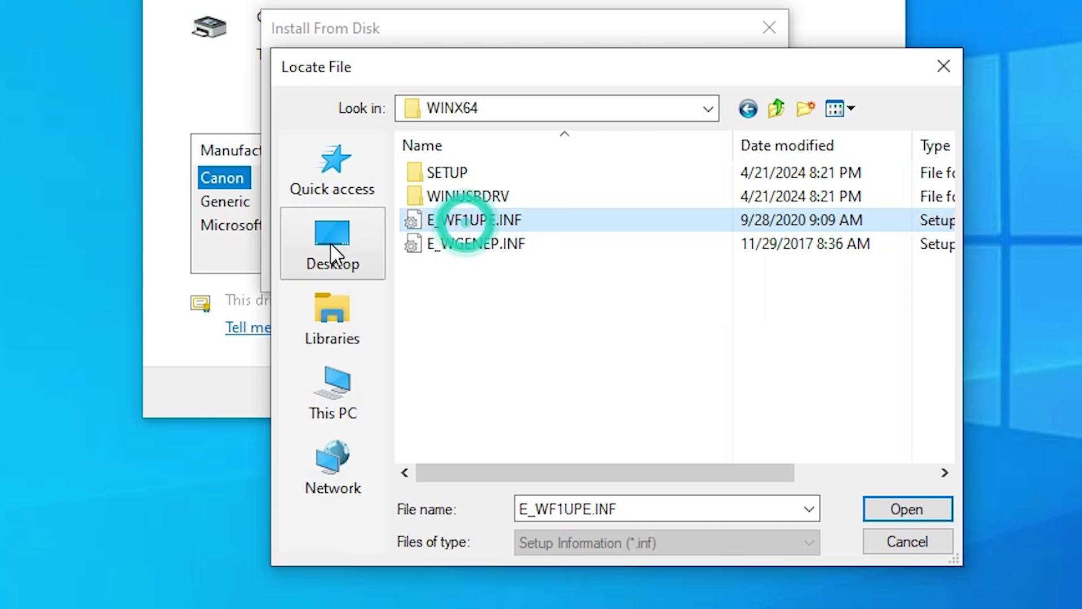
click(464, 246)
click(473, 222)
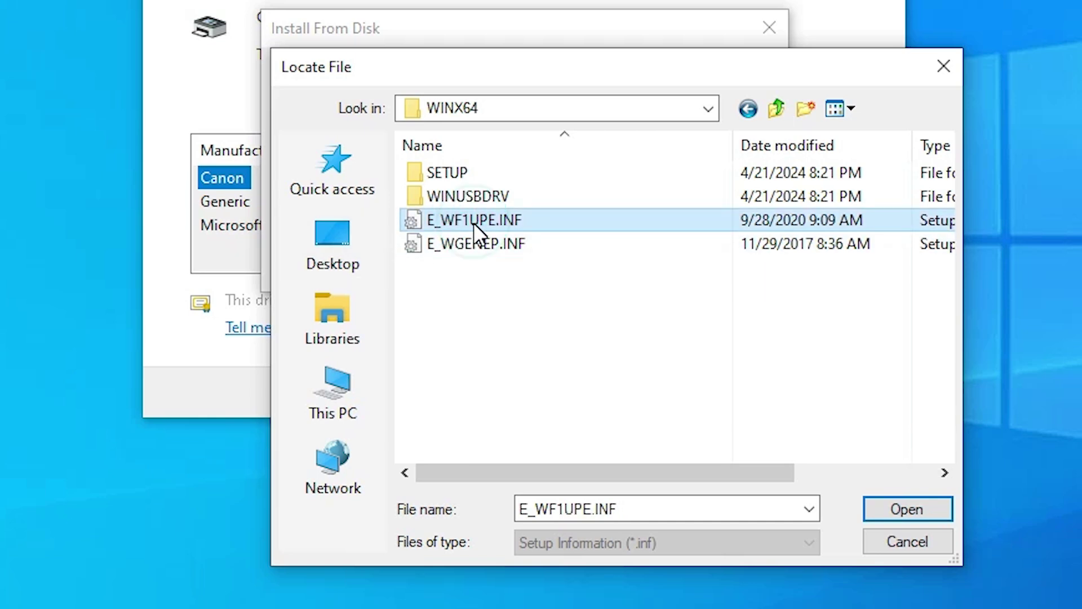
click(880, 495)
click(700, 230)
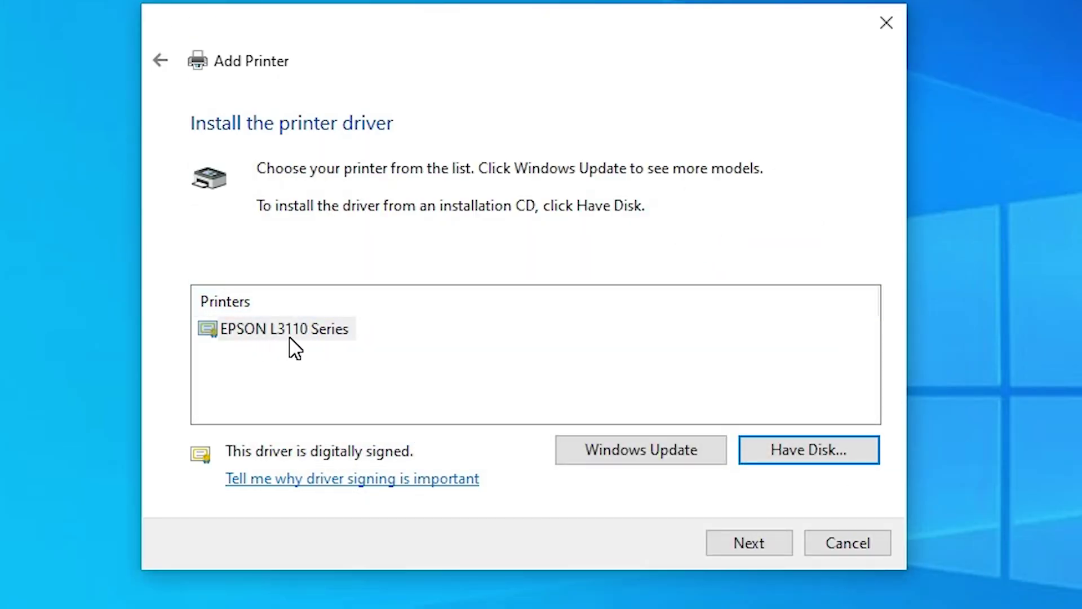
Choose the EPSON L3110 Series driver and rename the printer to EPSON L3115.
click(325, 338)
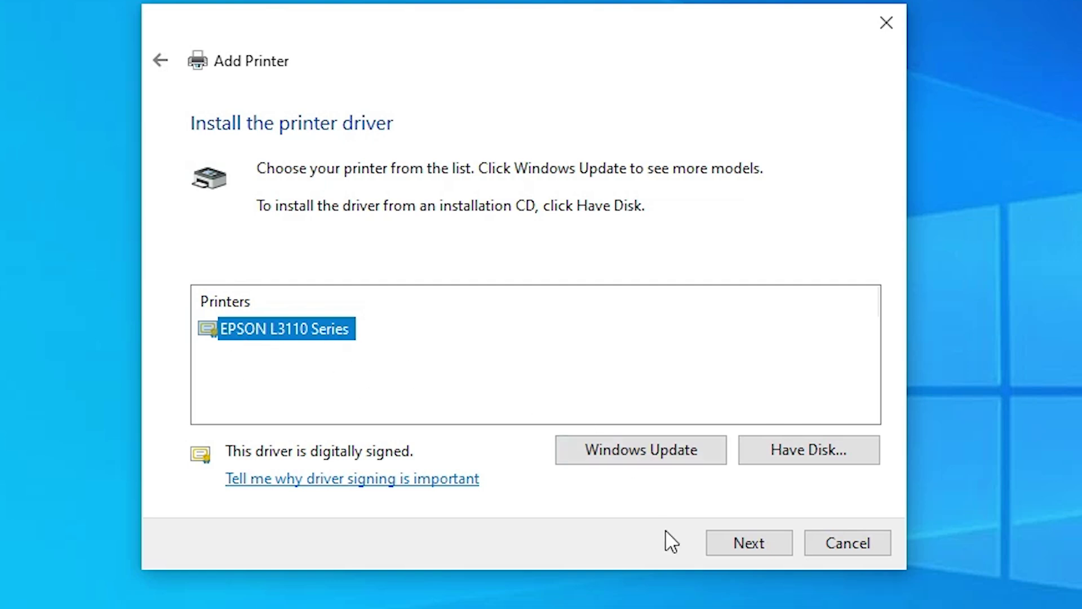
click(736, 547)
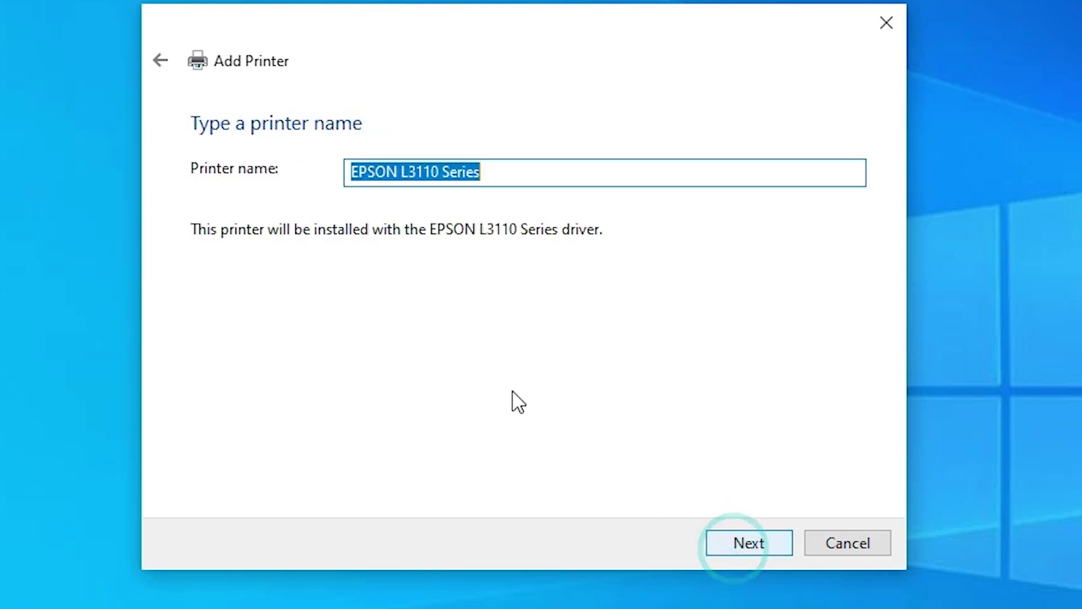
click(440, 172)
drag(432, 172, 630, 184)
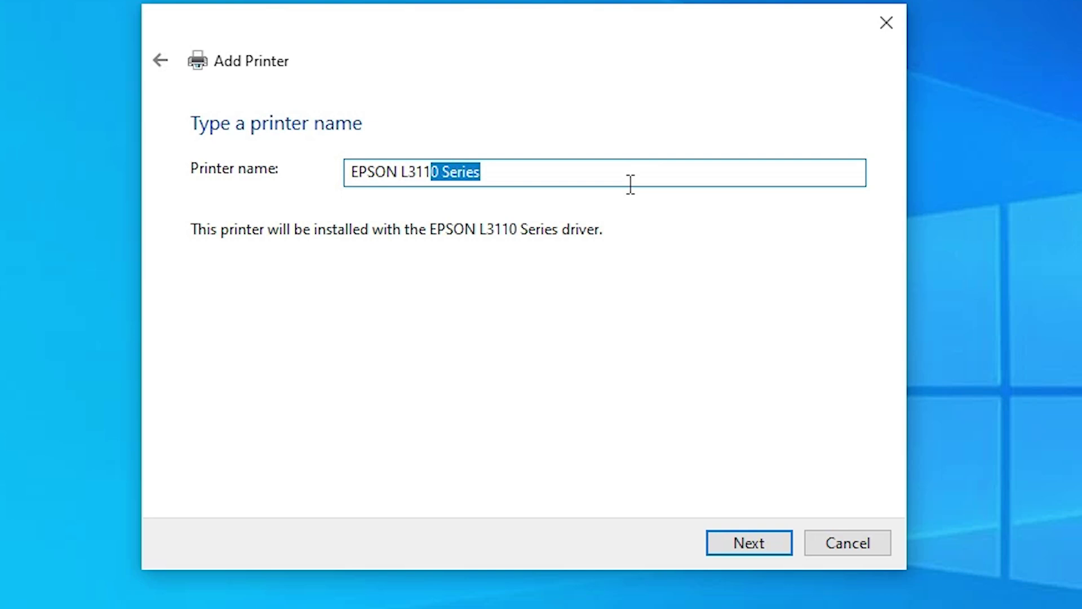
text(5)
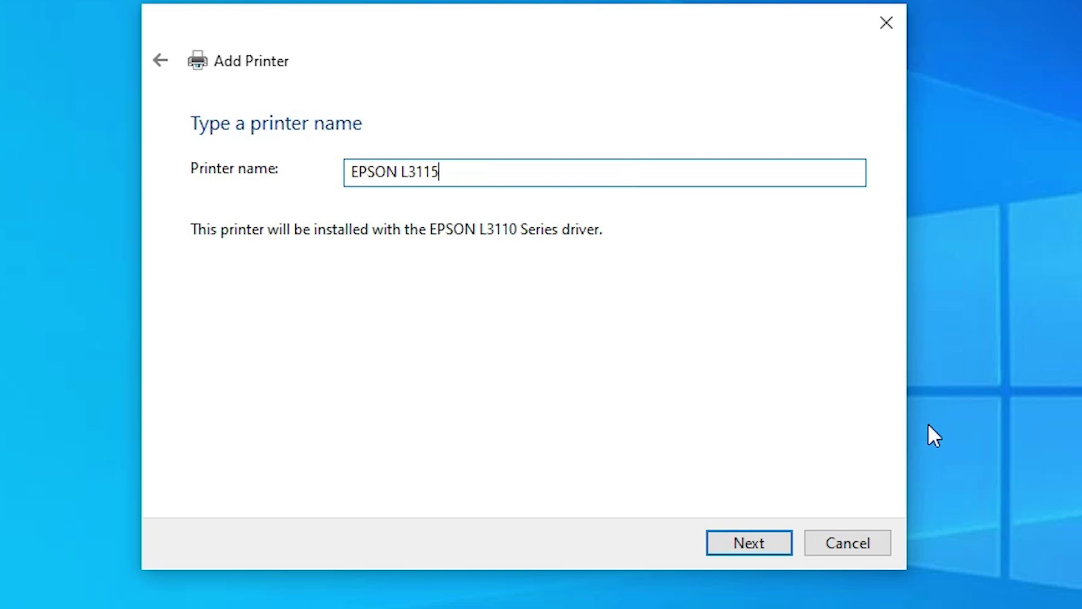
Install the printer, keeping 'Do not share this printer' selected.
click(788, 536)
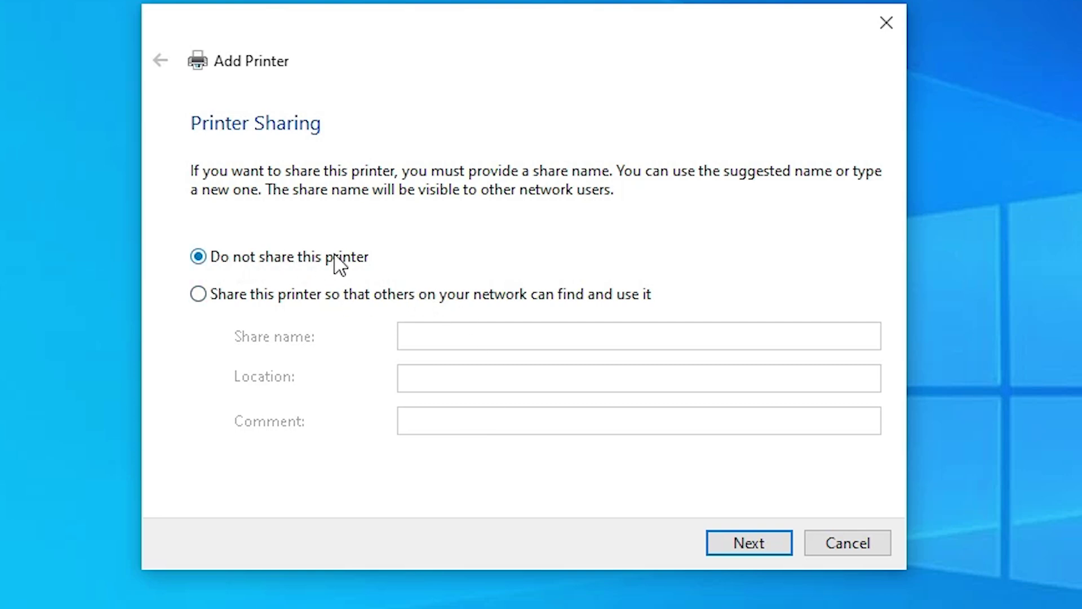
click(252, 254)
click(746, 545)
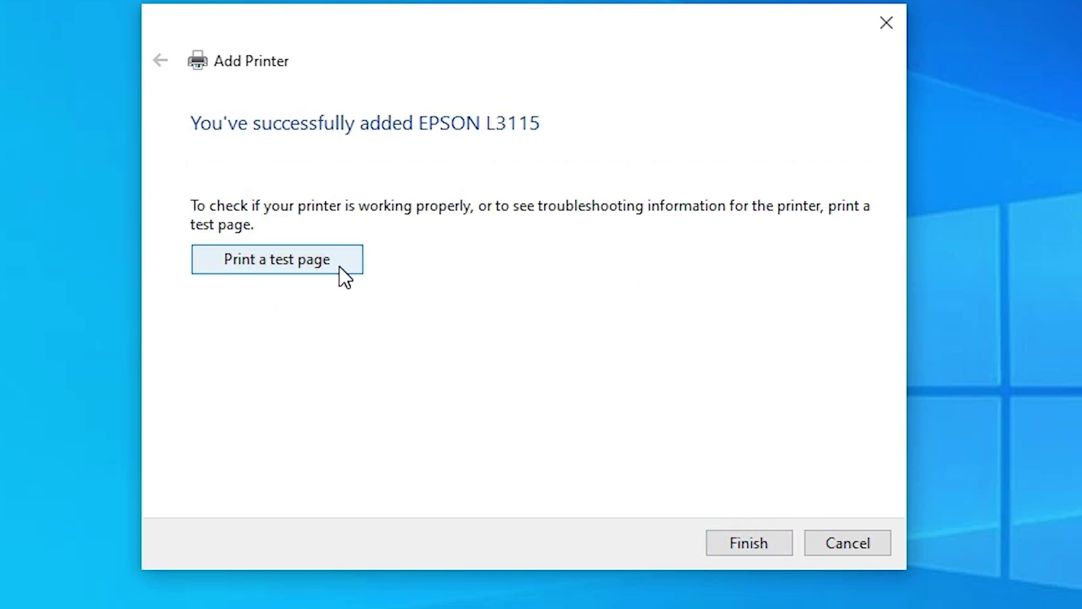
Close the finished Add Printer wizard and launch the EpsonScan2 installer with administrator approval.
click(747, 544)
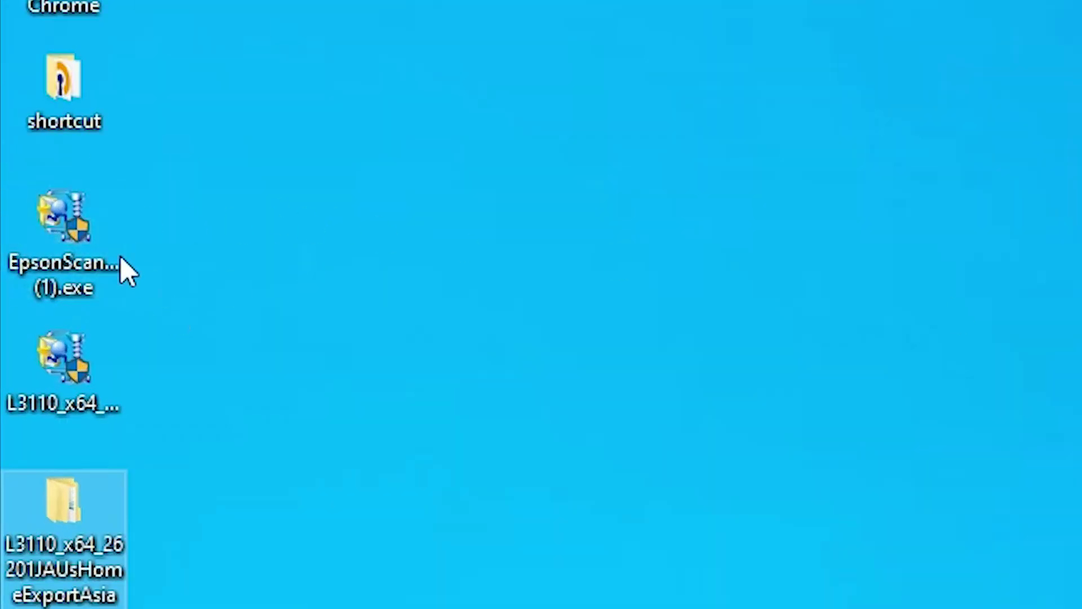
click(84, 288)
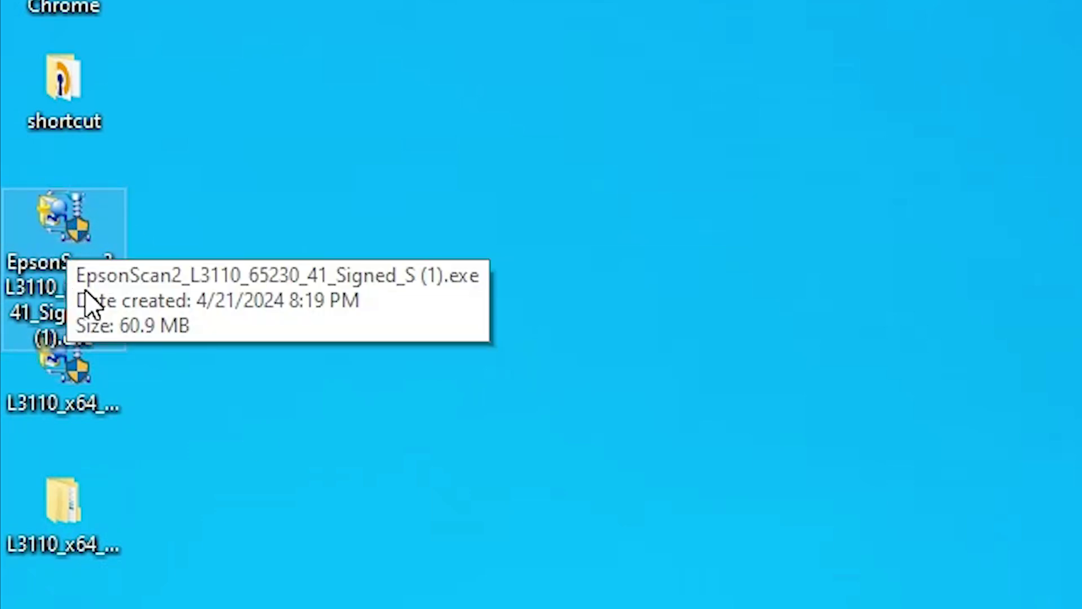
double_click(90, 249)
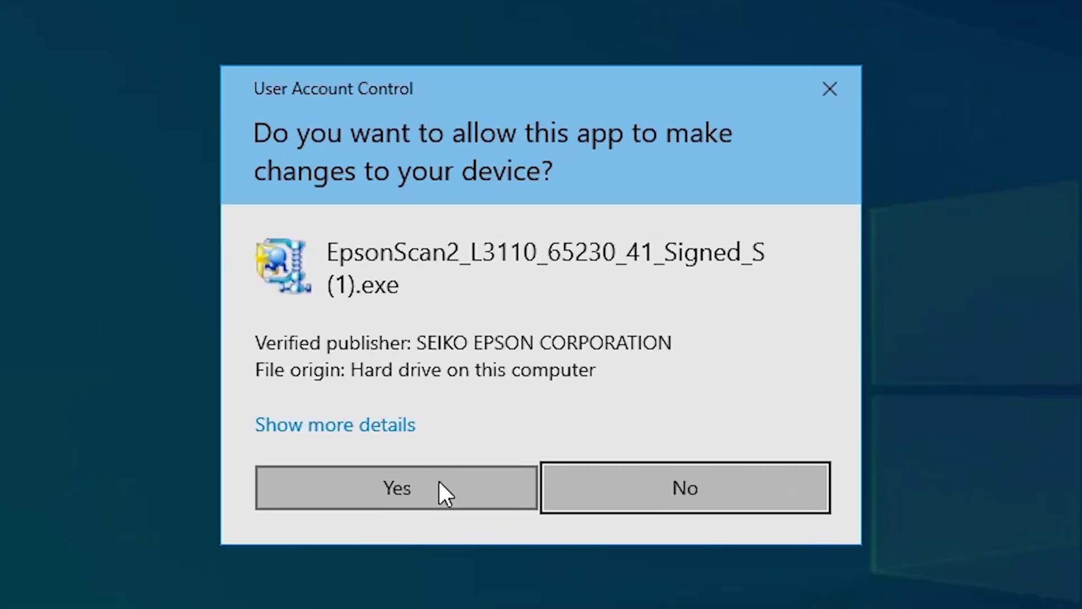
click(439, 480)
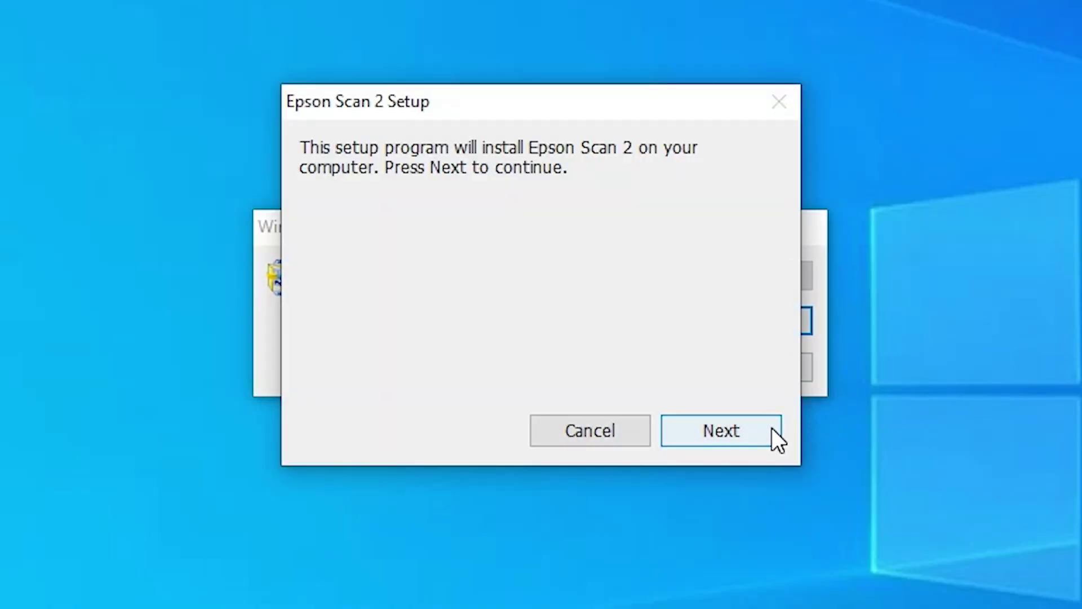
Accept the Epson Scan 2 license agreement, install it, and finish setup.
click(768, 428)
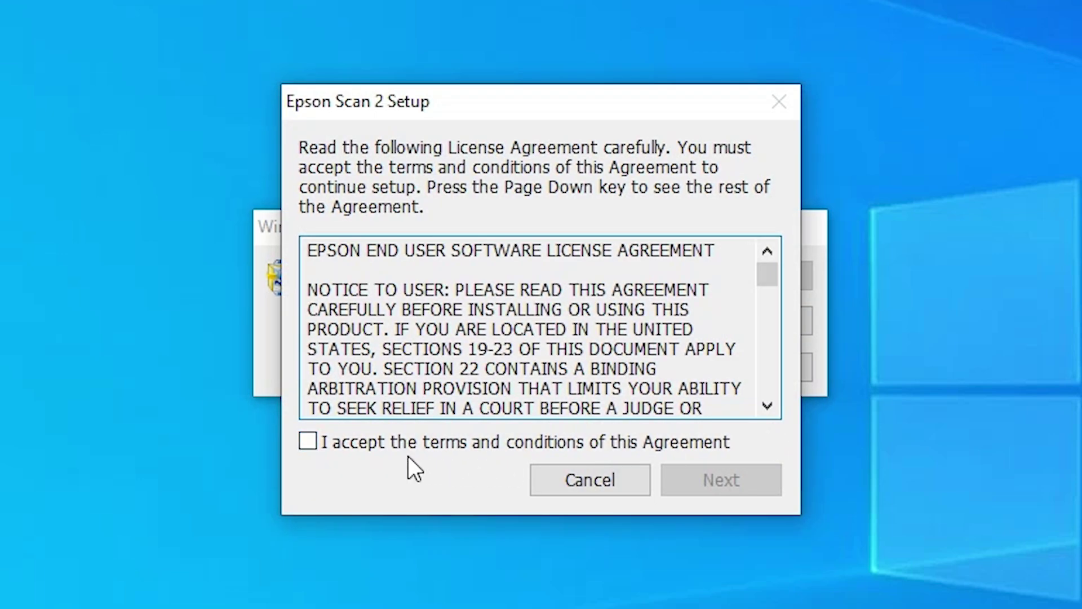
click(381, 441)
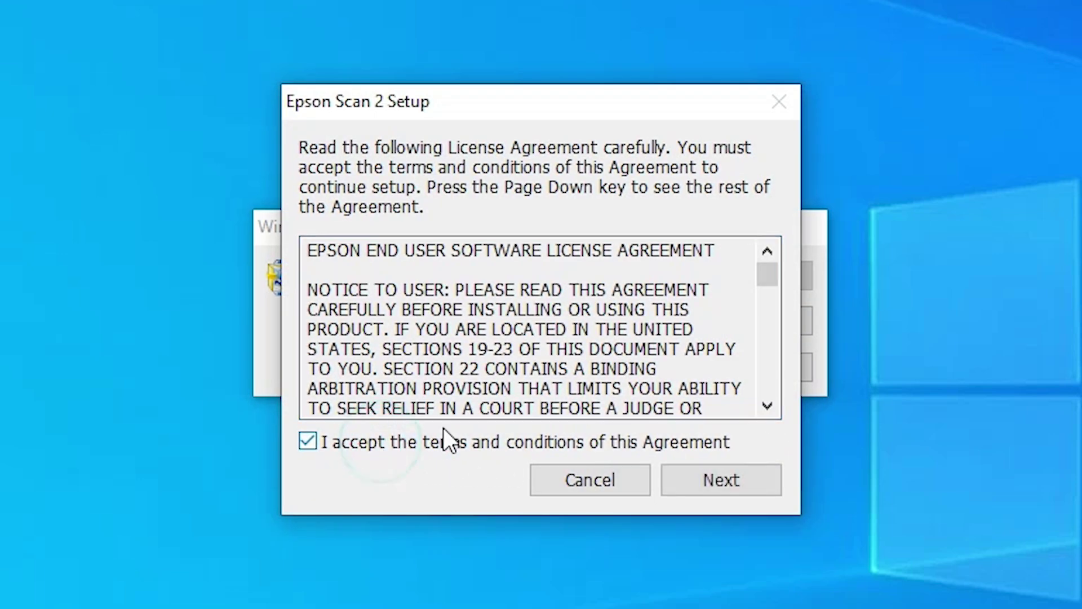
click(752, 473)
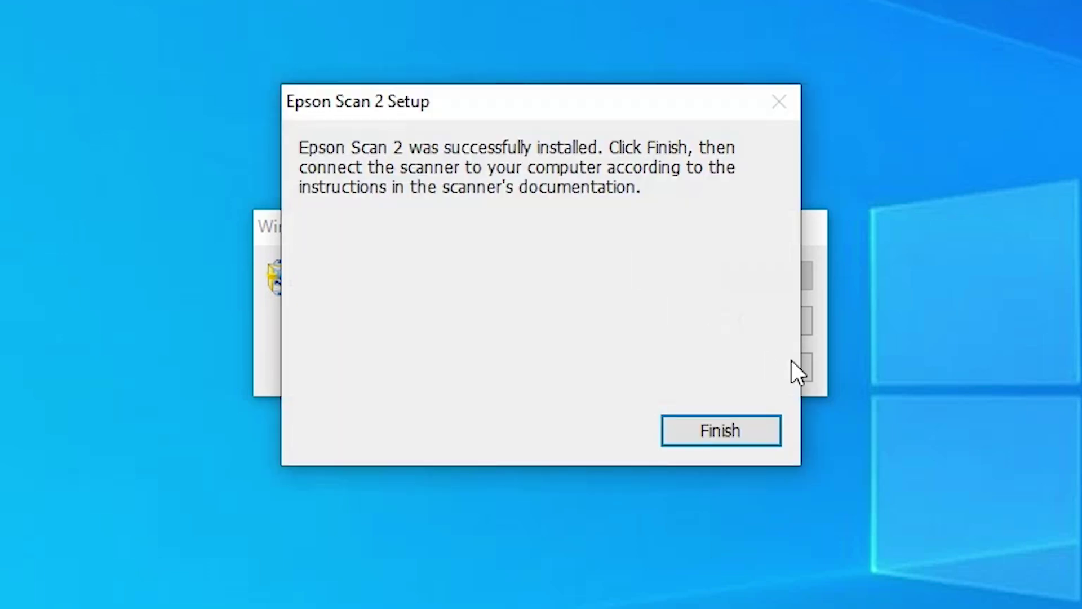
click(748, 439)
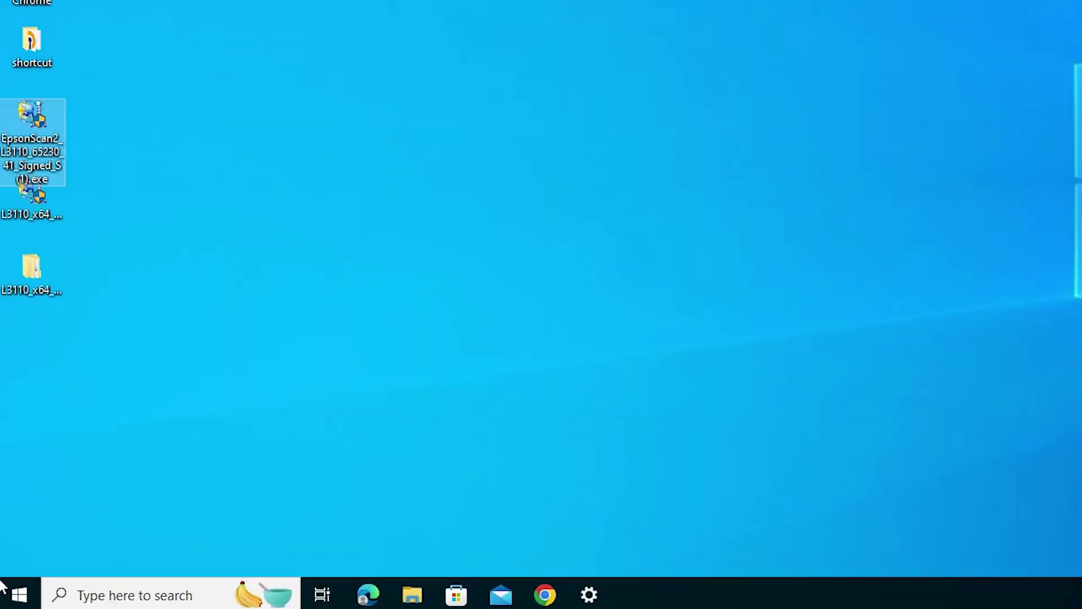
Restart the PC from the Start menu's power options.
click(13, 598)
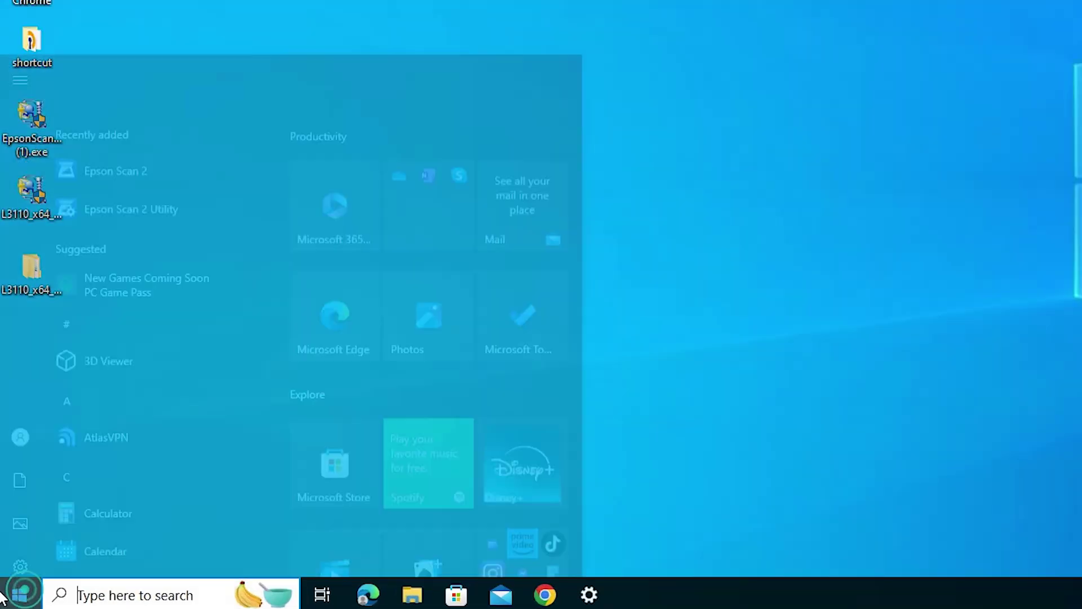
mouse_move(7, 544)
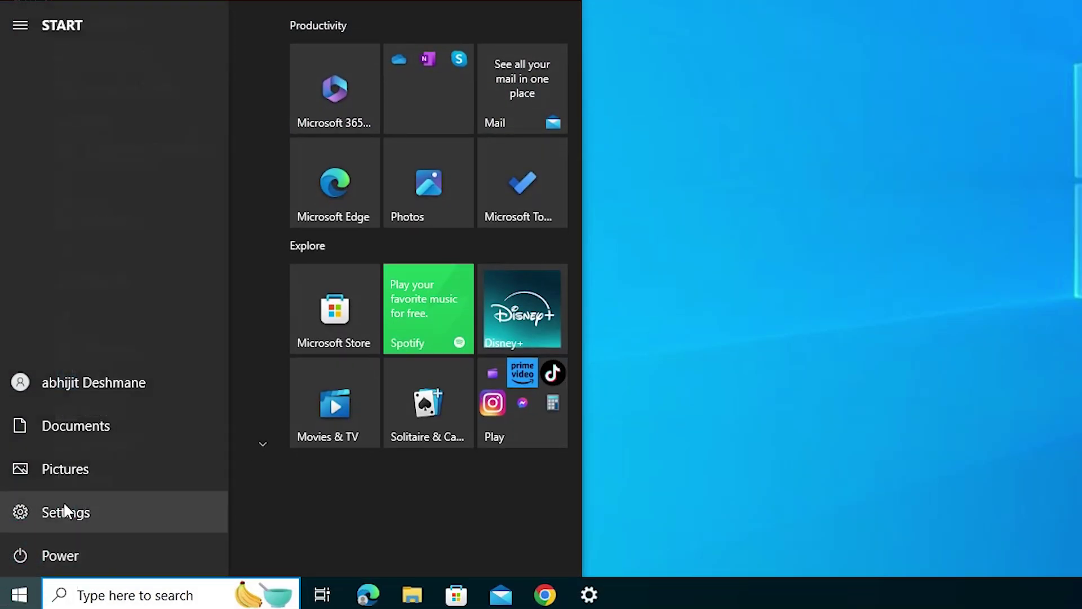
click(81, 557)
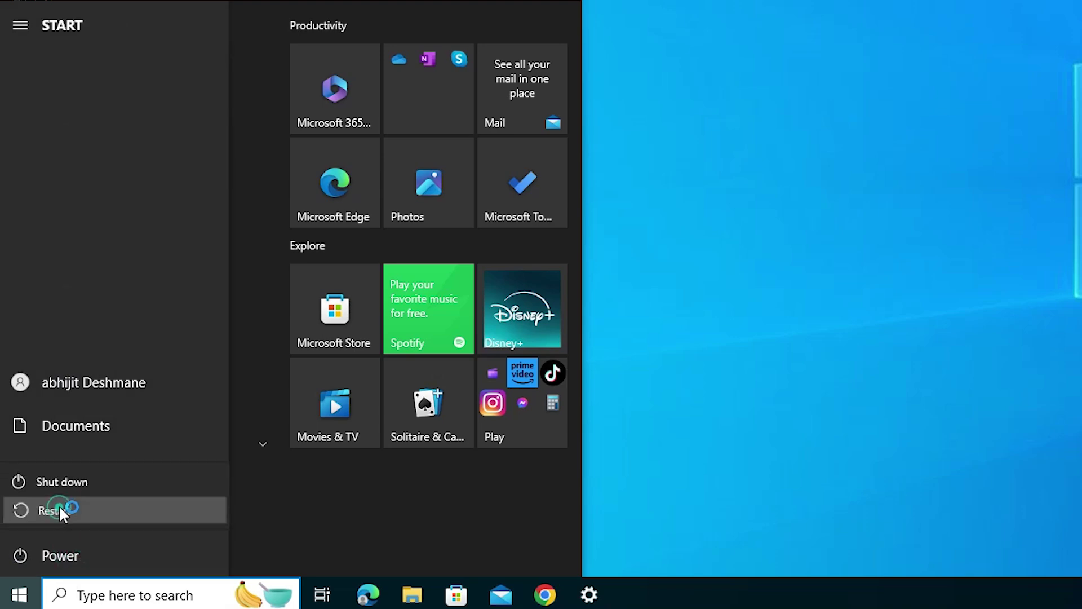
click(59, 507)
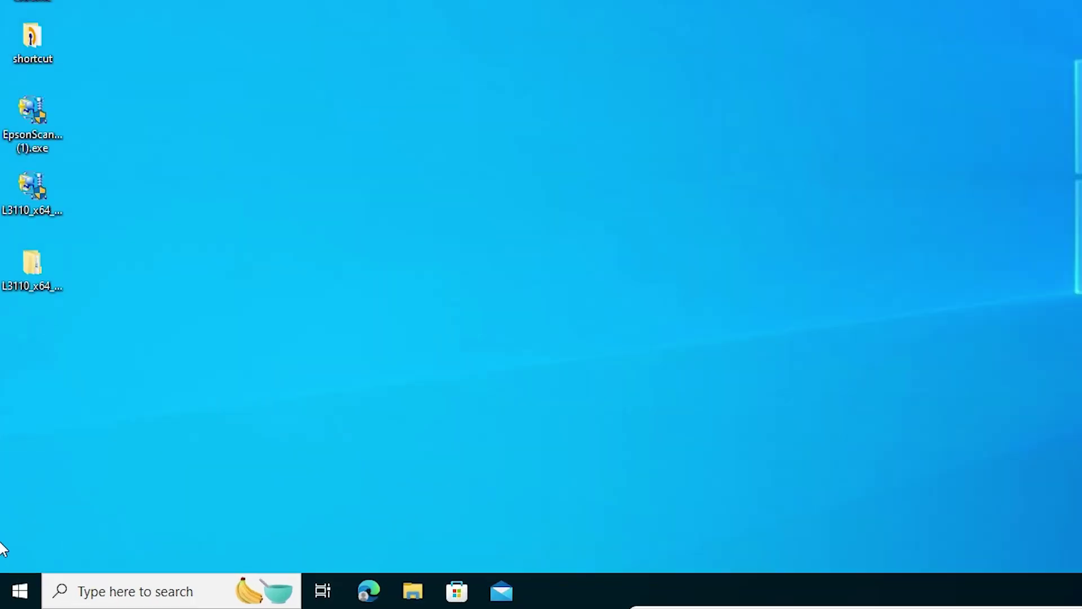
Search 'pr' in Start and open Printers & scanners settings.
click(19, 592)
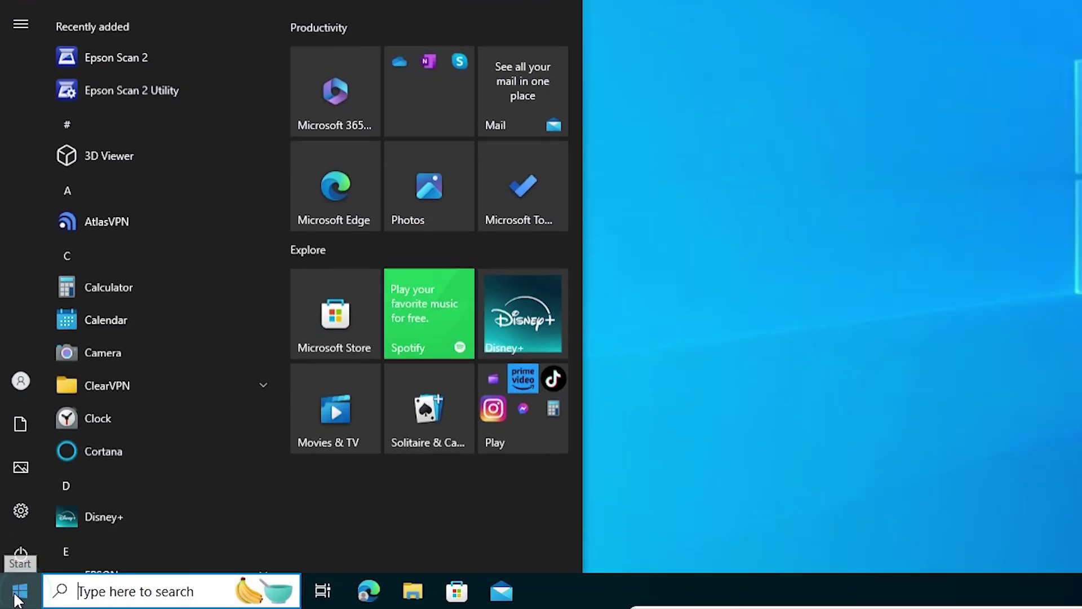
text(pr)
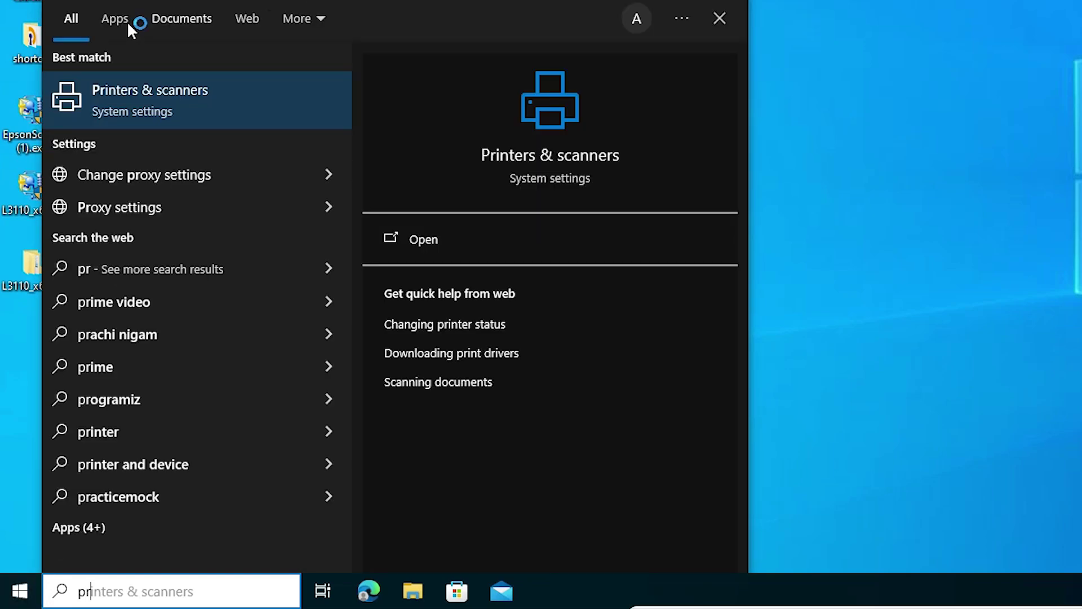
click(141, 115)
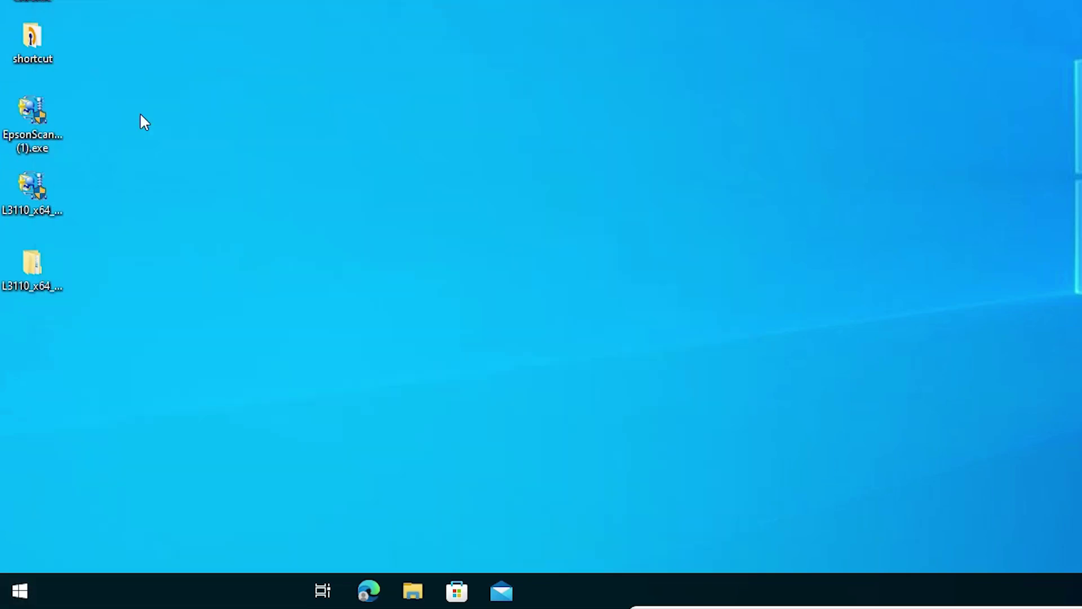